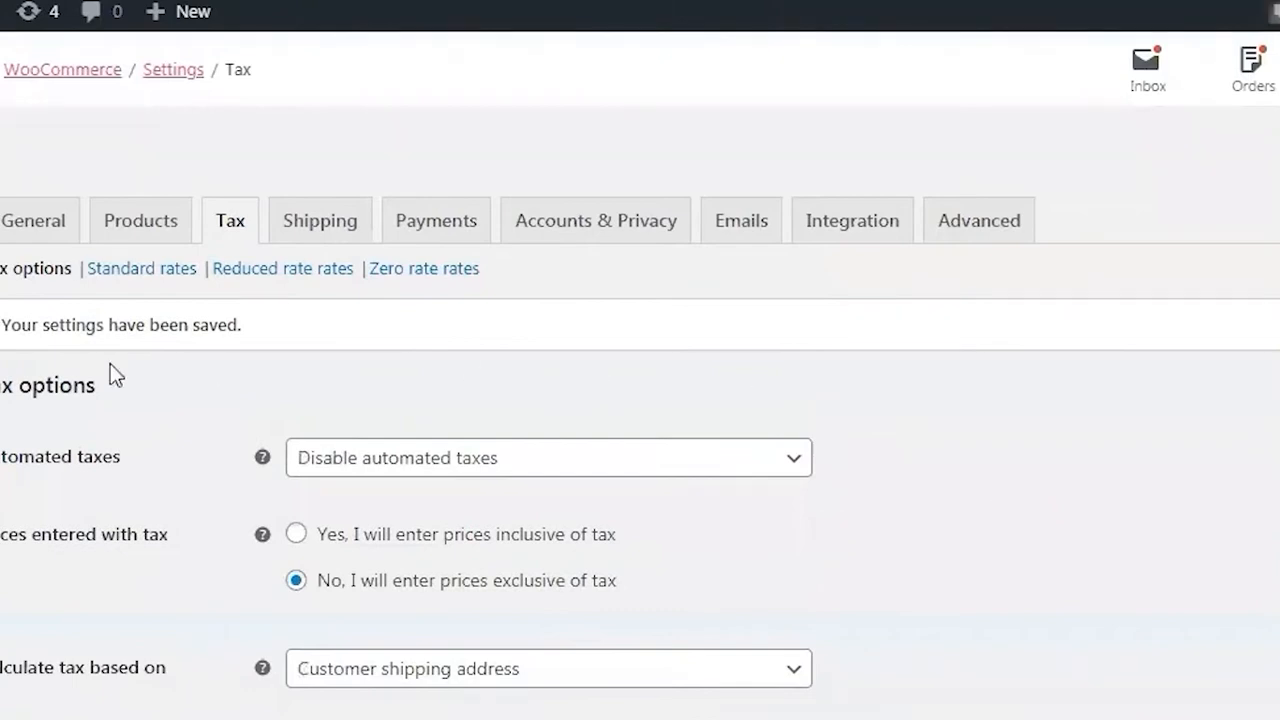
Insert a row in the standard tax rates with country code US and state code CA
{"action": "left_click", "coordinate": [120, 272]}
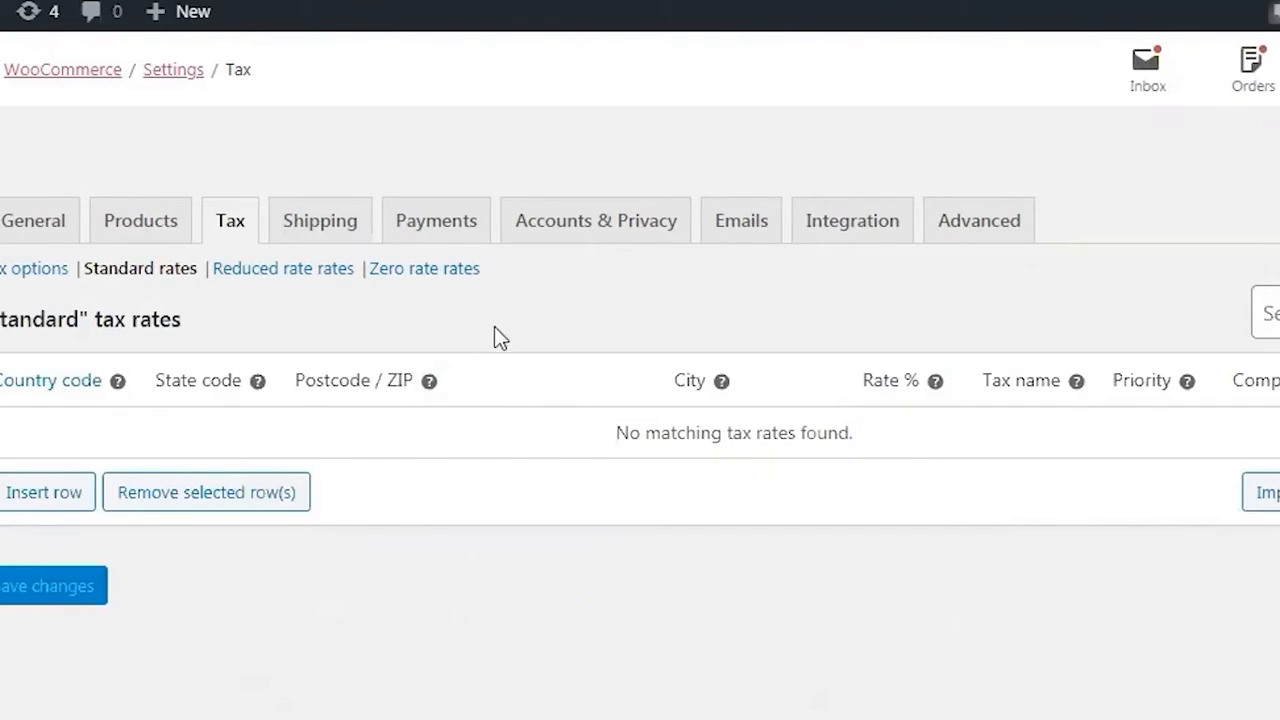
{"action": "left_click", "coordinate": [45, 496]}
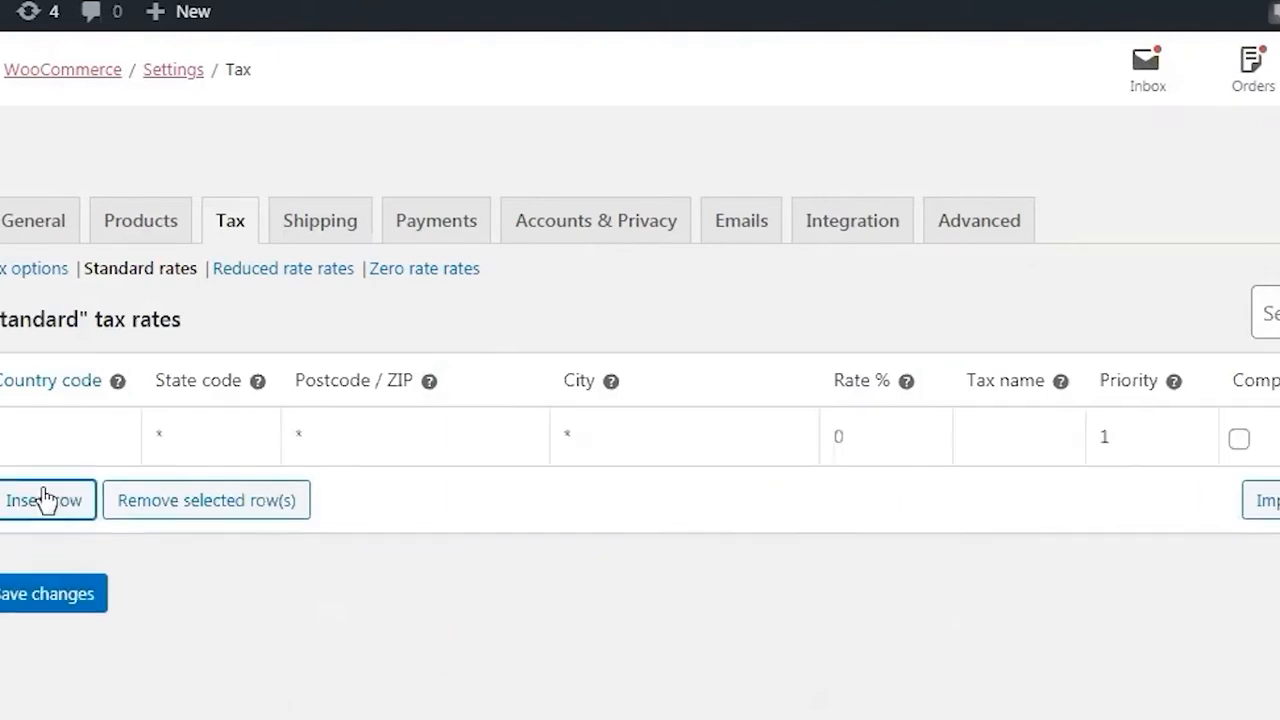
{"action": "left_click", "coordinate": [51, 430]}
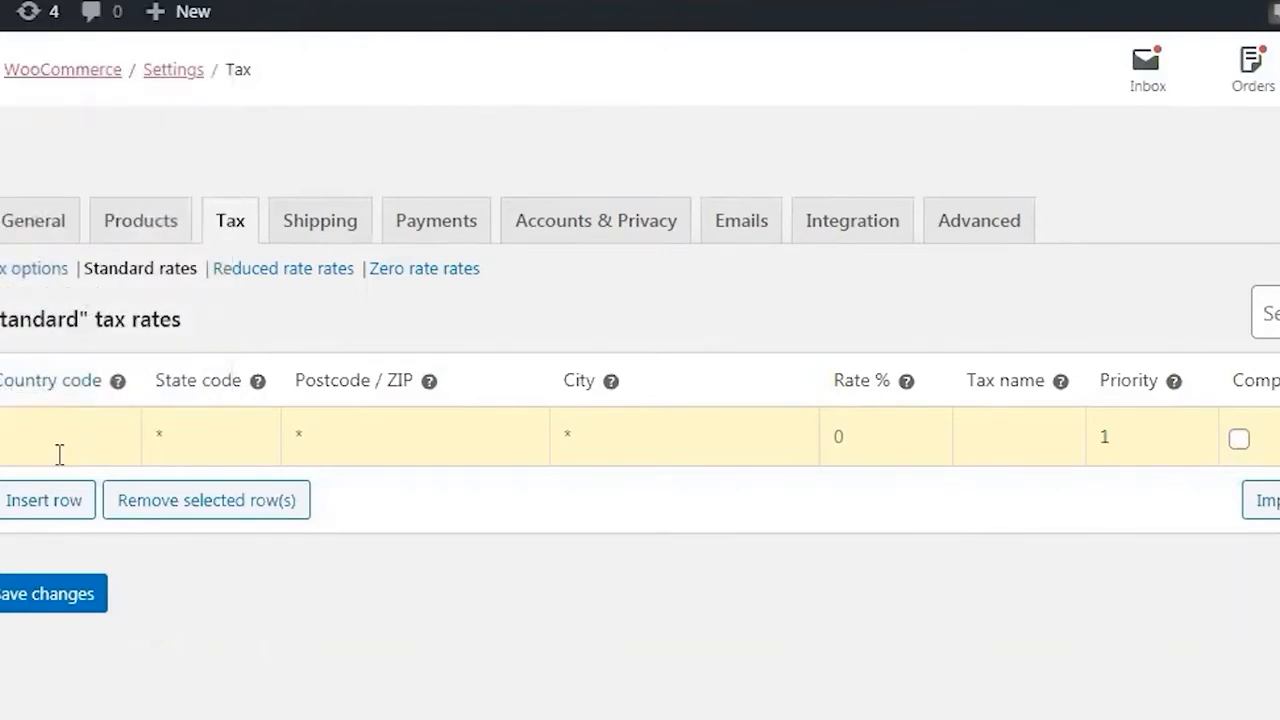
{"action": "type", "text": "US"}
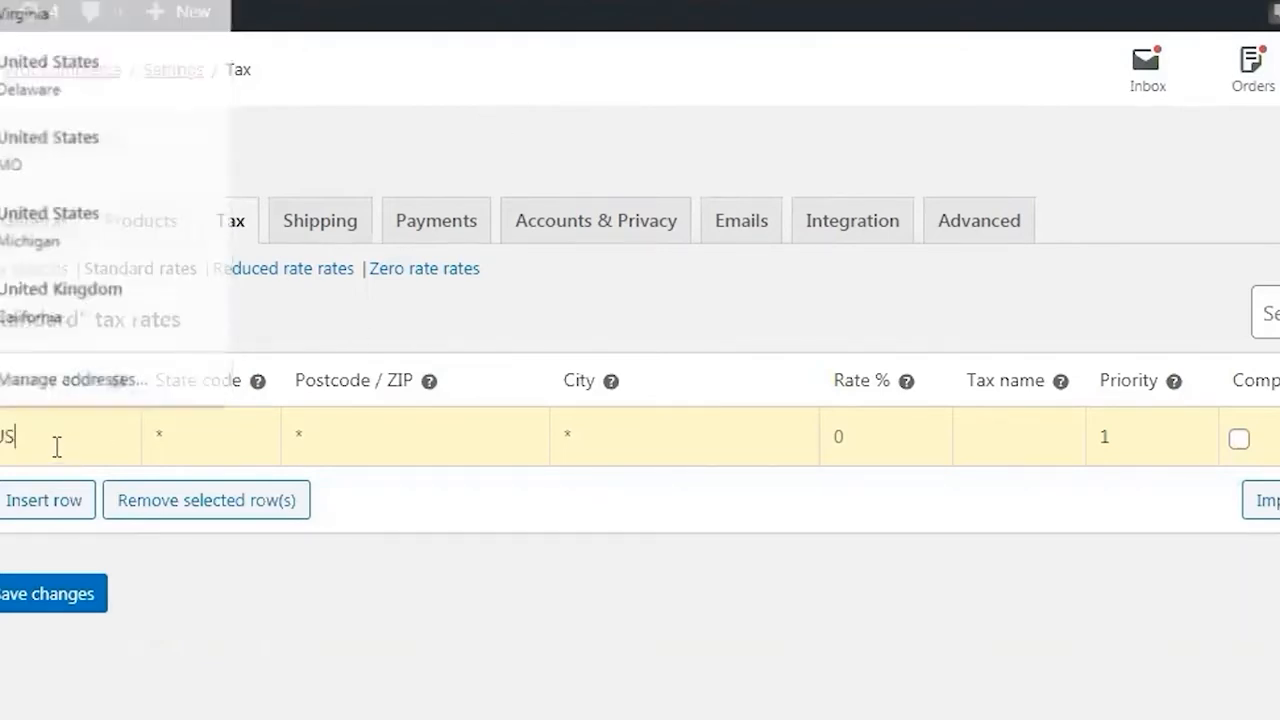
{"action": "left_click", "coordinate": [163, 708]}
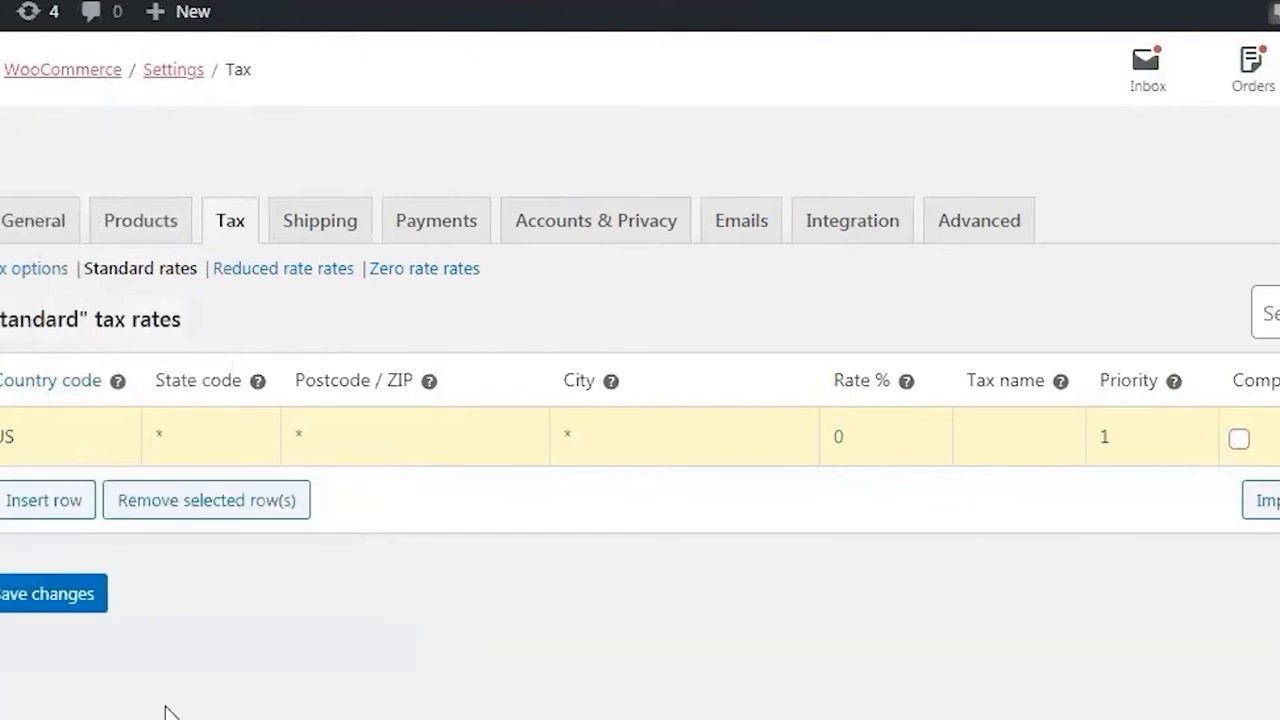
{"action": "left_click", "coordinate": [207, 449]}
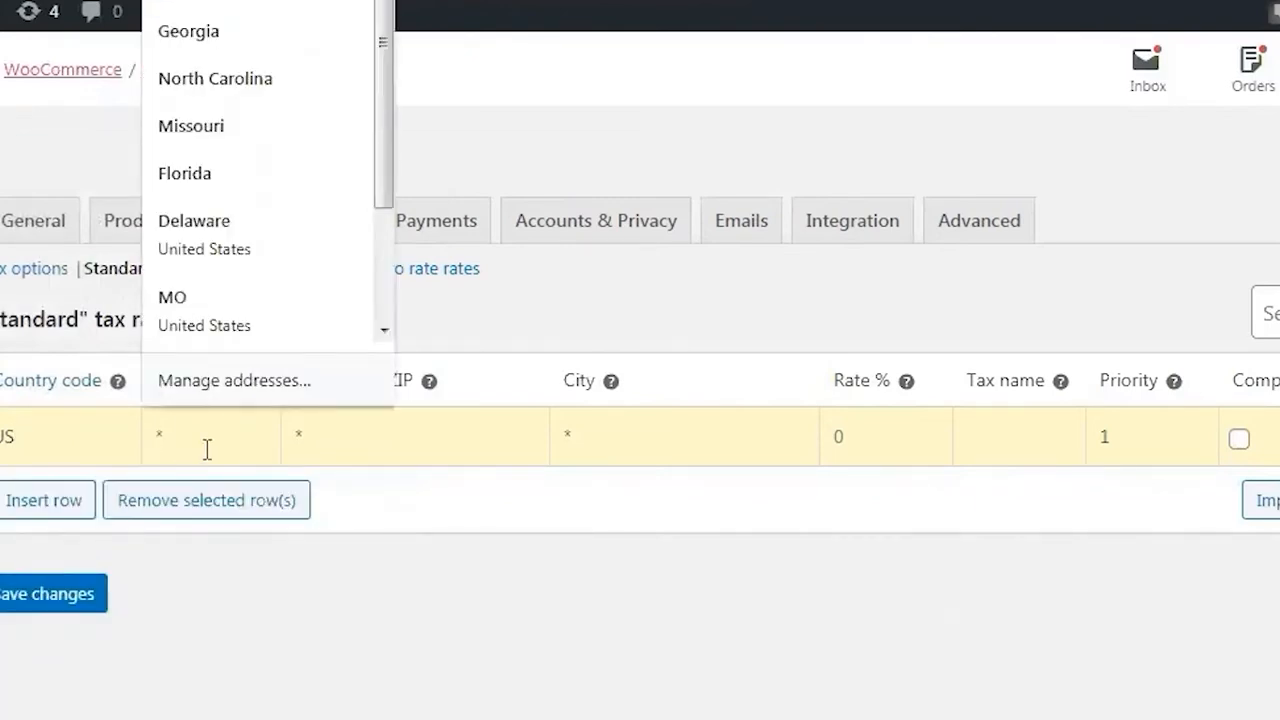
{"action": "type", "text": "Ca"}
{"action": "key", "text": "BackSpace"}
{"action": "type", "text": "A"}
{"action": "key", "text": "Tab"}
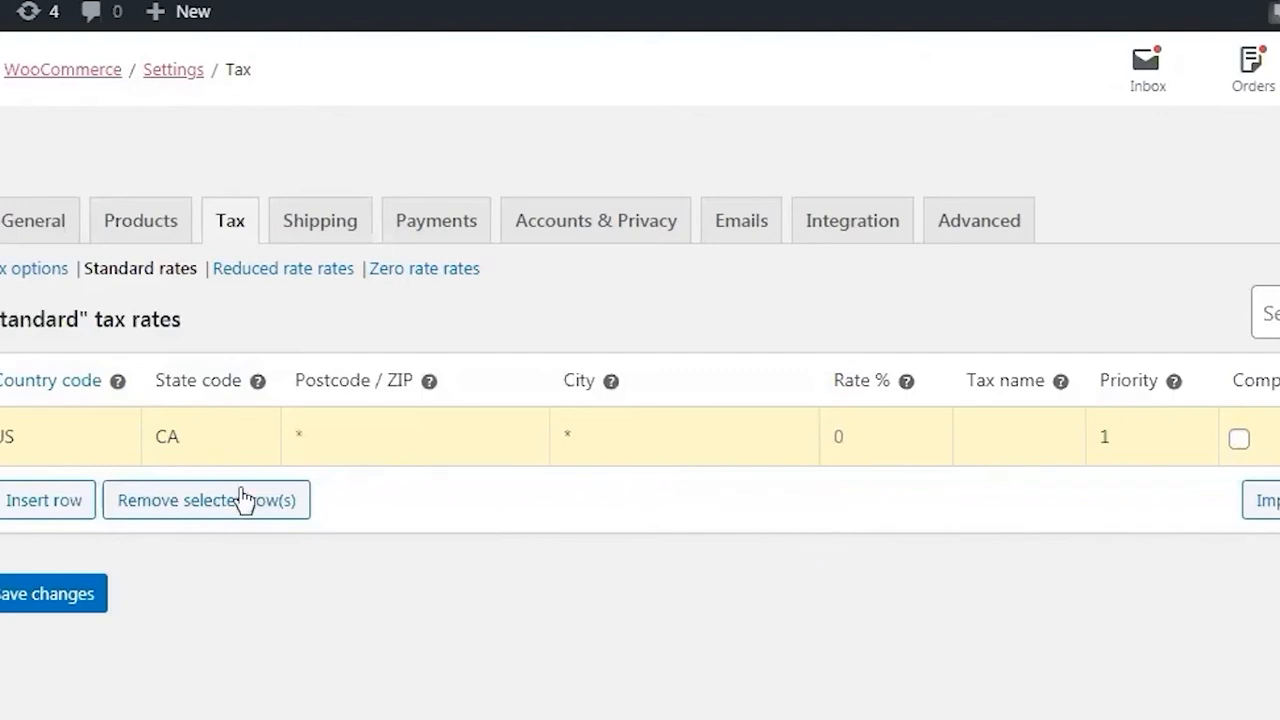
Set the new tax rate's postcode to 90035 and its city to Walnut
{"action": "type", "text": "90035"}
{"action": "left_click", "coordinate": [629, 424]}
{"action": "type", "text": "Walnut"}
{"action": "key", "text": "Tab"}
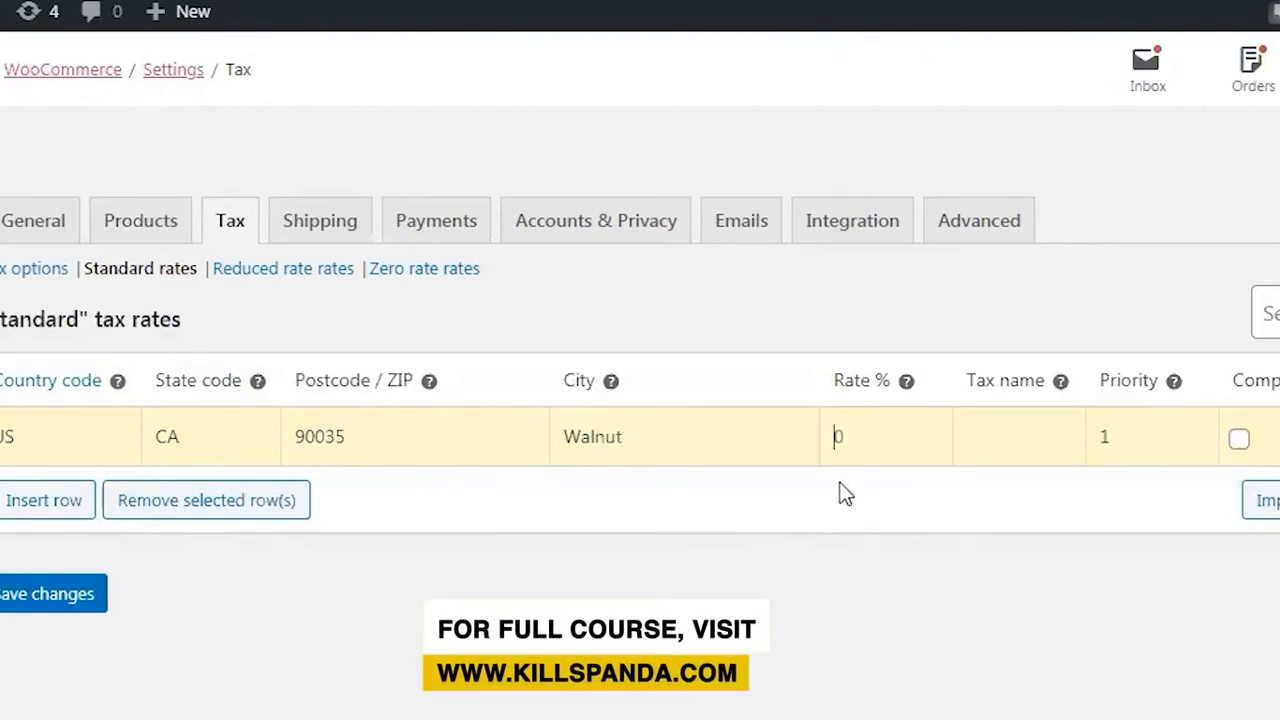
Set the rate to 5 percent with the tax name Sales Tax and save the standard tax rates
{"action": "type", "text": "5"}
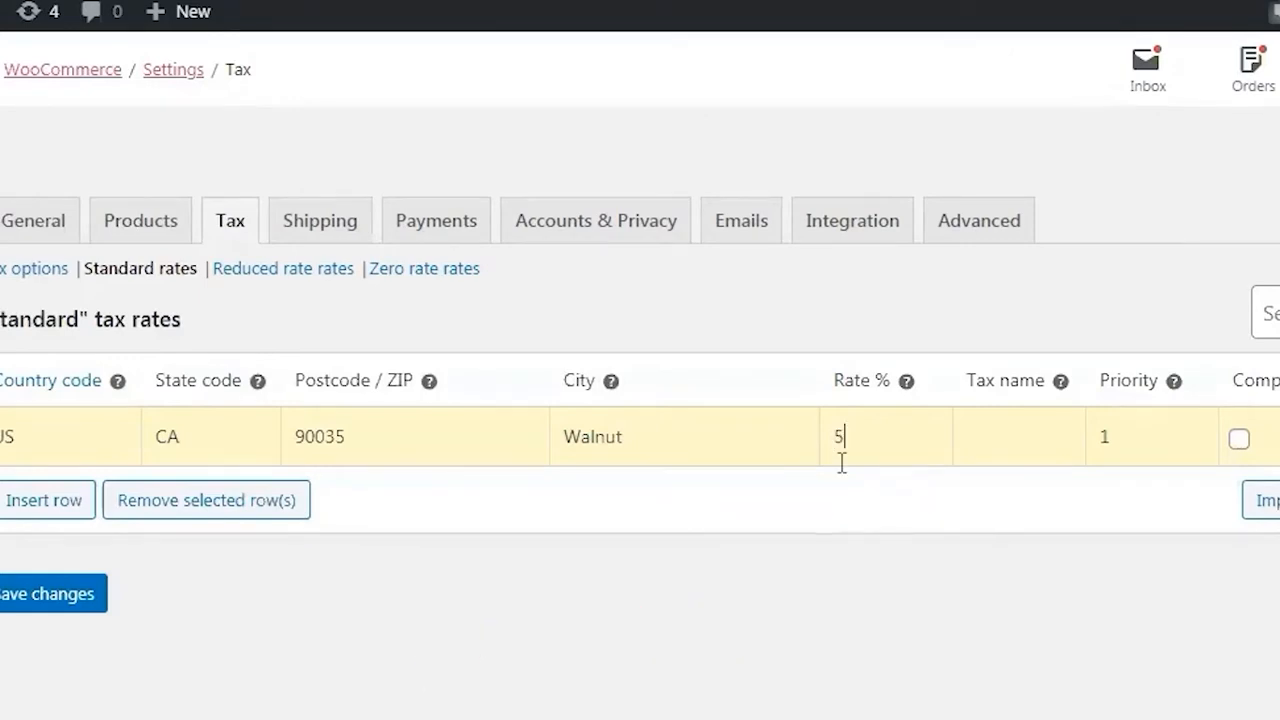
{"action": "left_click", "coordinate": [1000, 449]}
{"action": "type", "text": "Sales Tax"}
{"action": "left_click", "coordinate": [35, 598]}
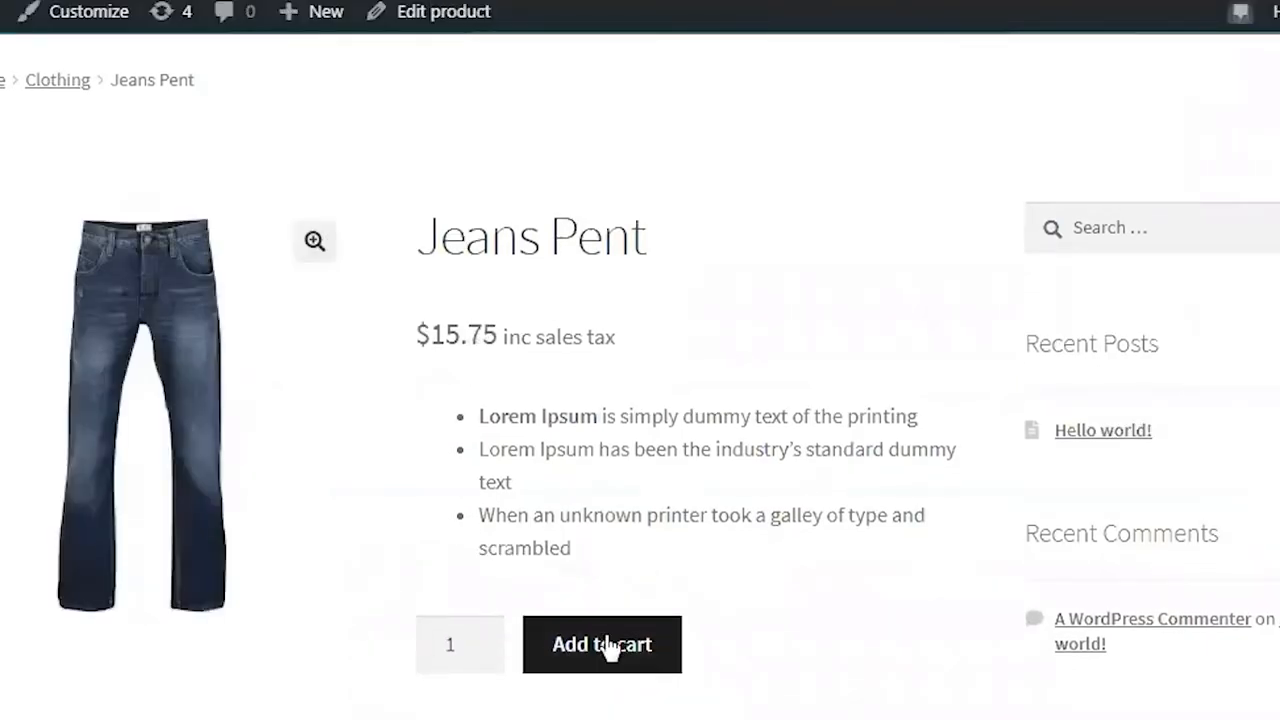
Add one Jeans Pent to the cart from its product page in the shop
{"action": "scroll", "coordinate": [786, 577], "scroll_direction": "down", "scroll_amount": 4}
{"action": "scroll", "coordinate": [786, 545], "scroll_direction": "up", "scroll_amount": 1}
{"action": "left_click", "coordinate": [614, 401]}
{"action": "scroll", "coordinate": [771, 379], "scroll_direction": "up", "scroll_amount": 2}
{"action": "scroll", "coordinate": [779, 386], "scroll_direction": "up", "scroll_amount": 2}
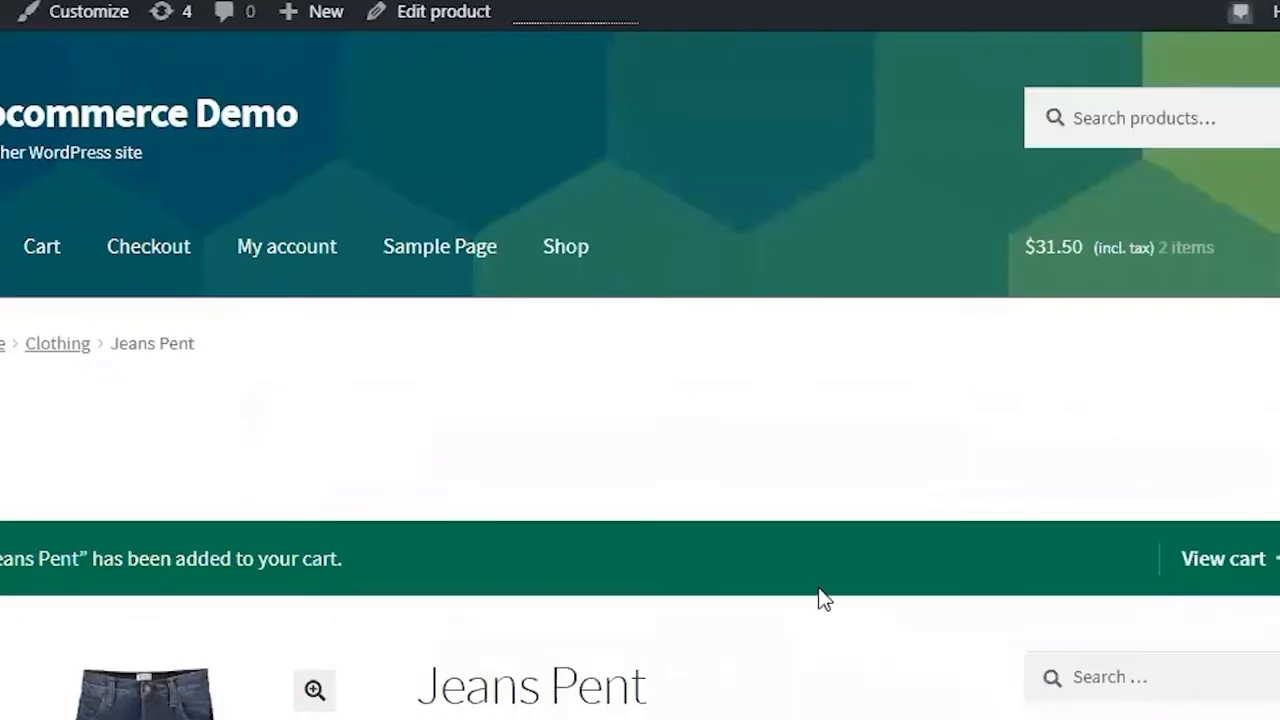
{"action": "scroll", "coordinate": [820, 591], "scroll_direction": "down", "scroll_amount": 5}
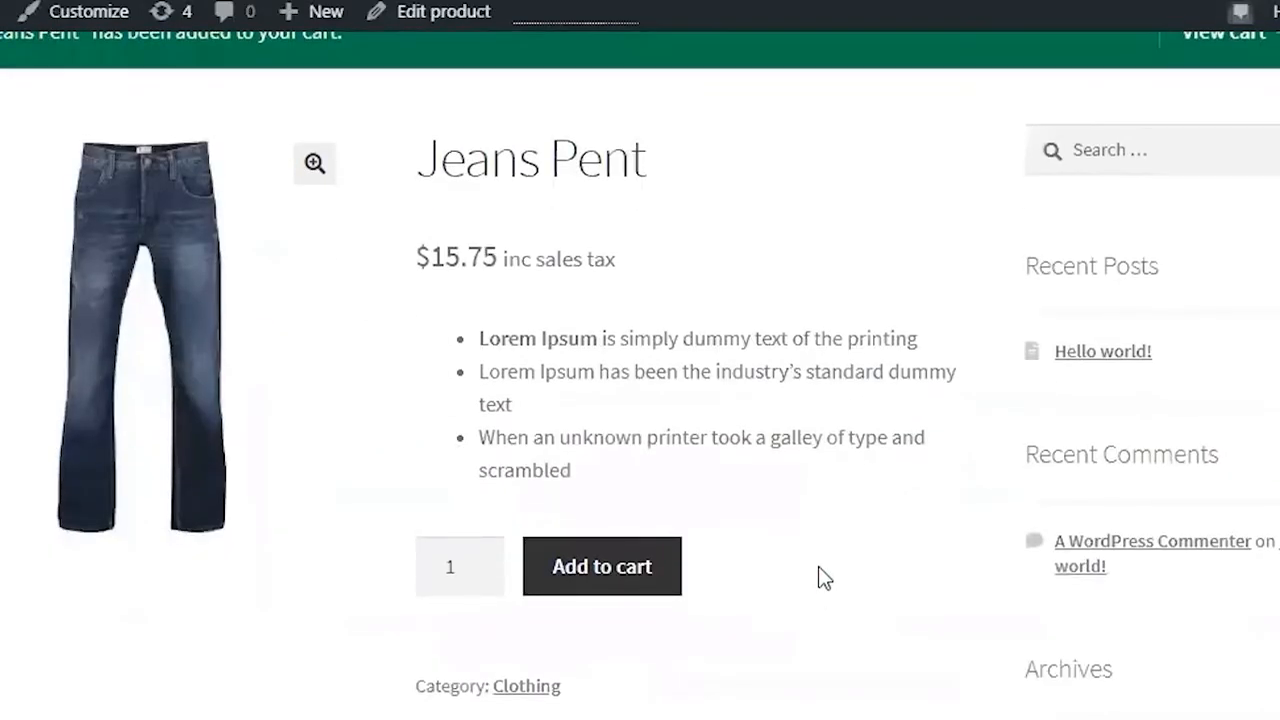
{"action": "scroll", "coordinate": [1180, 457], "scroll_direction": "up", "scroll_amount": 4}
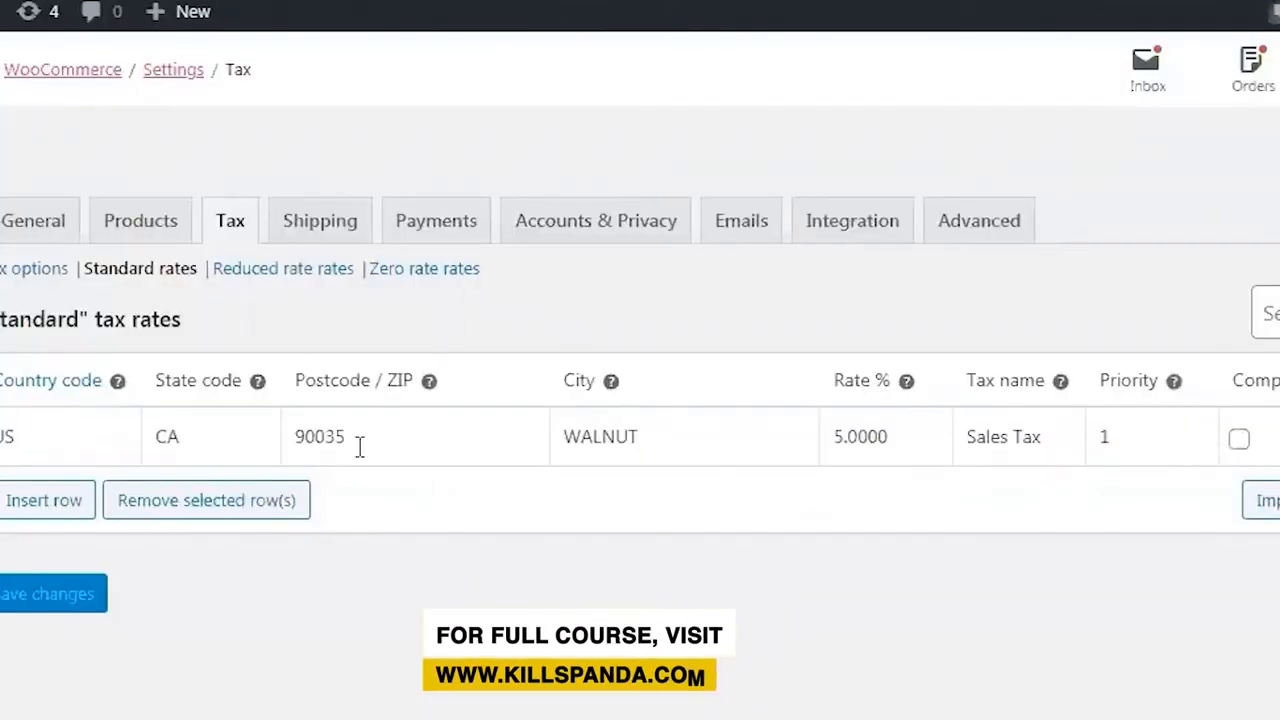
Compare the saved tax rate's location with the cart's shipping address and totals, and proceed to checkout
{"action": "left_click", "coordinate": [37, 455]}
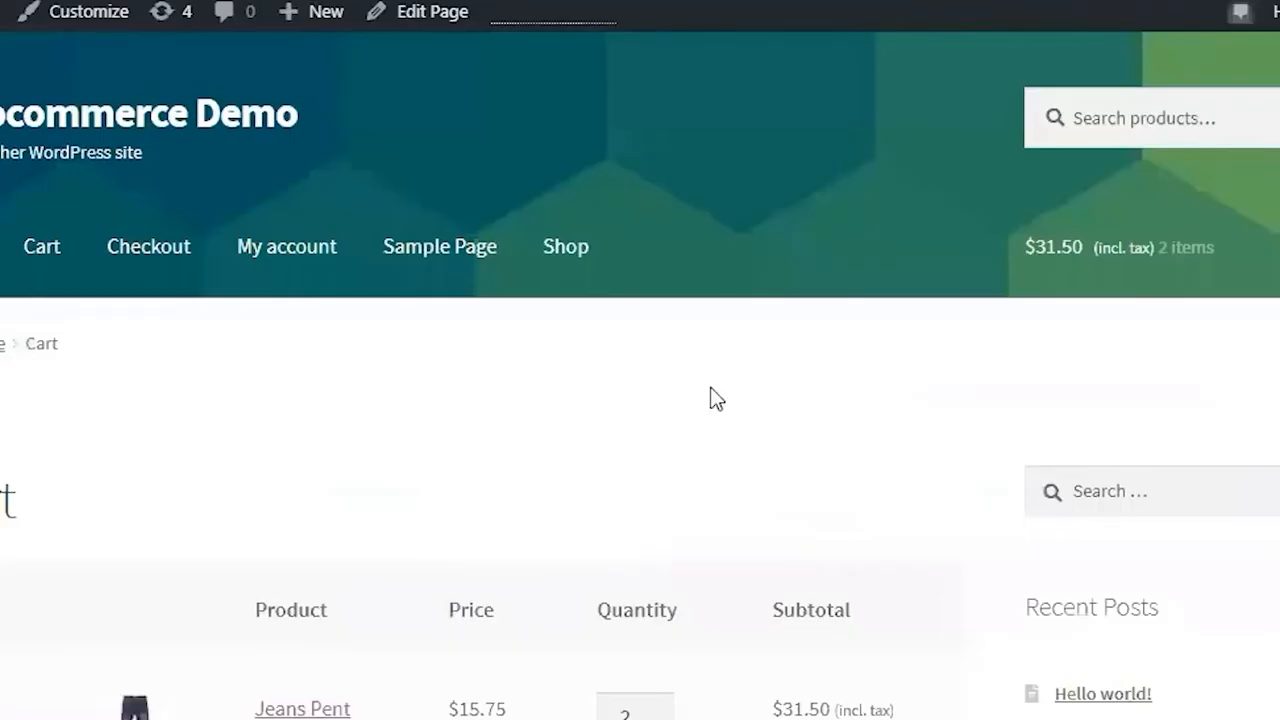
{"action": "scroll", "coordinate": [711, 397], "scroll_direction": "down", "scroll_amount": 4}
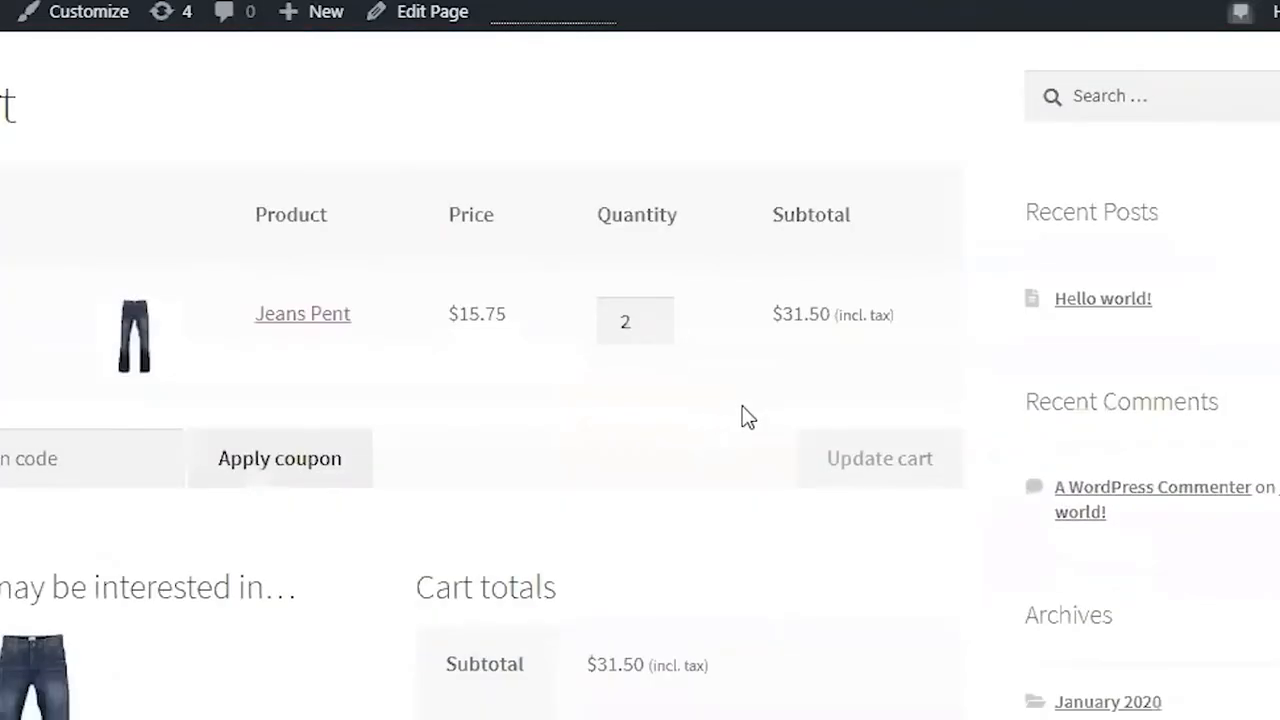
{"action": "scroll", "coordinate": [747, 397], "scroll_direction": "down", "scroll_amount": 4}
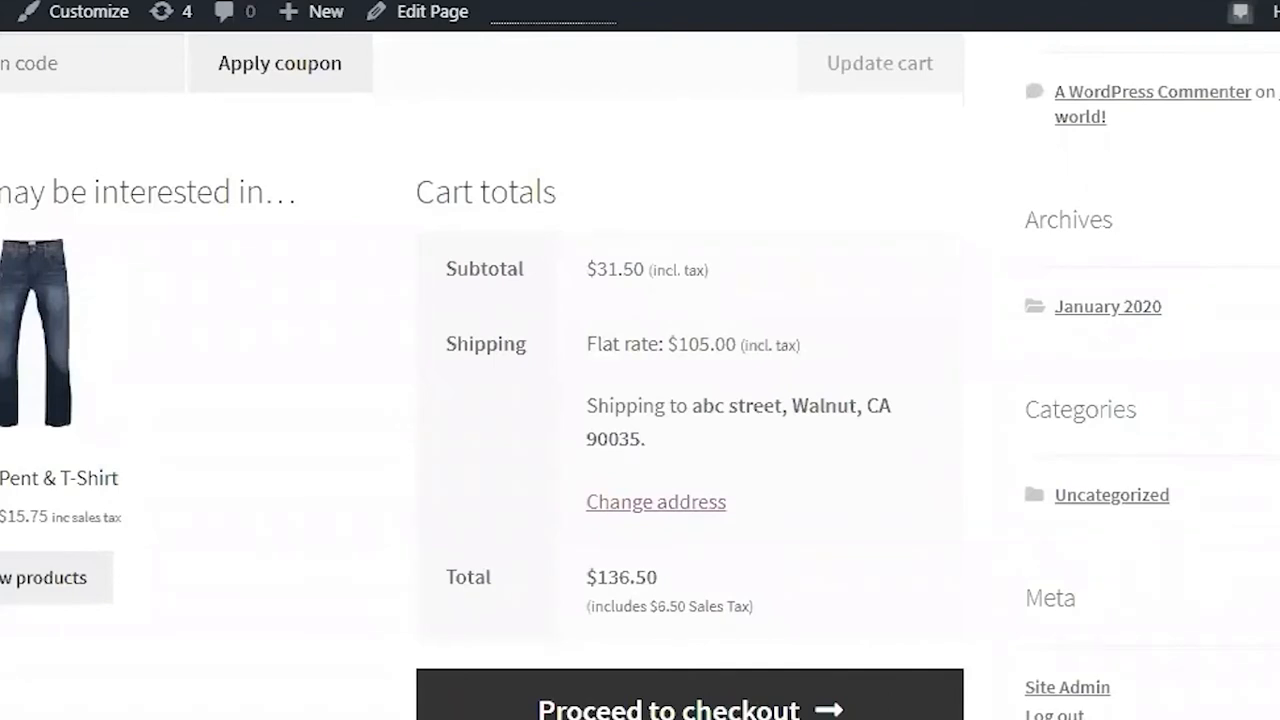
{"action": "left_click", "coordinate": [796, 710]}
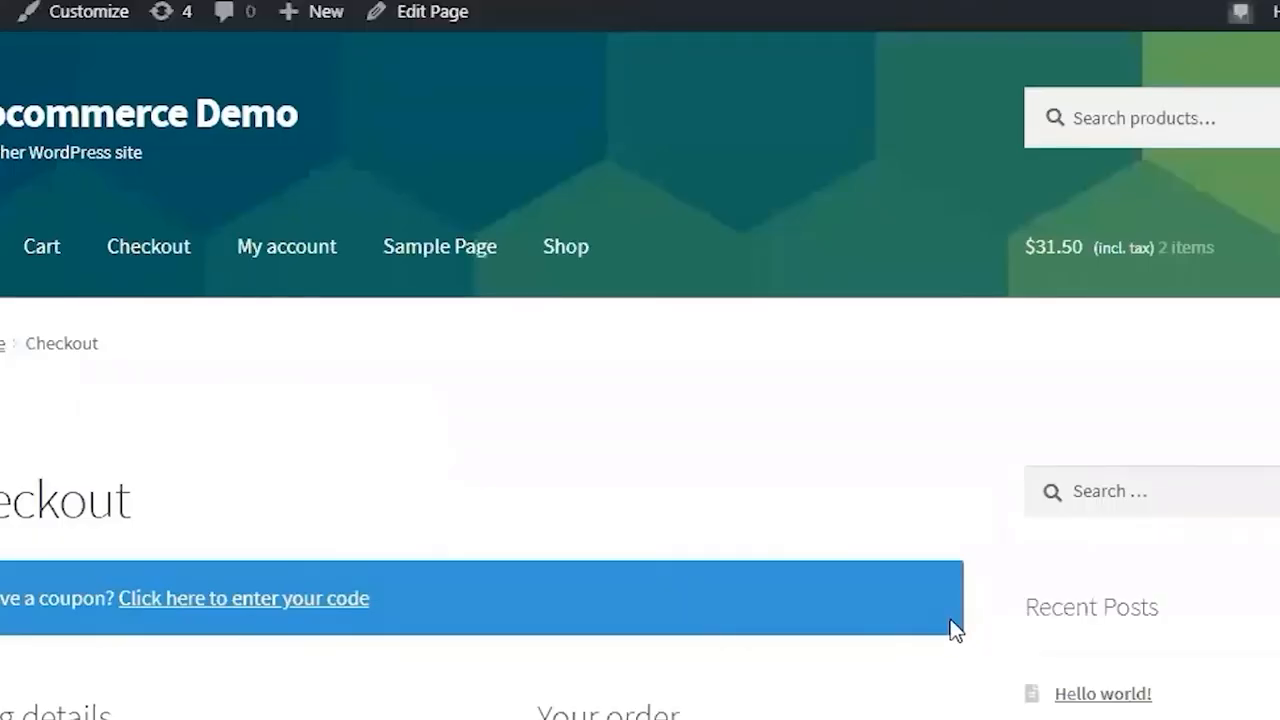
Examine the order summary and the billing address fields on the checkout page
{"action": "scroll", "coordinate": [955, 628], "scroll_direction": "down", "scroll_amount": 5}
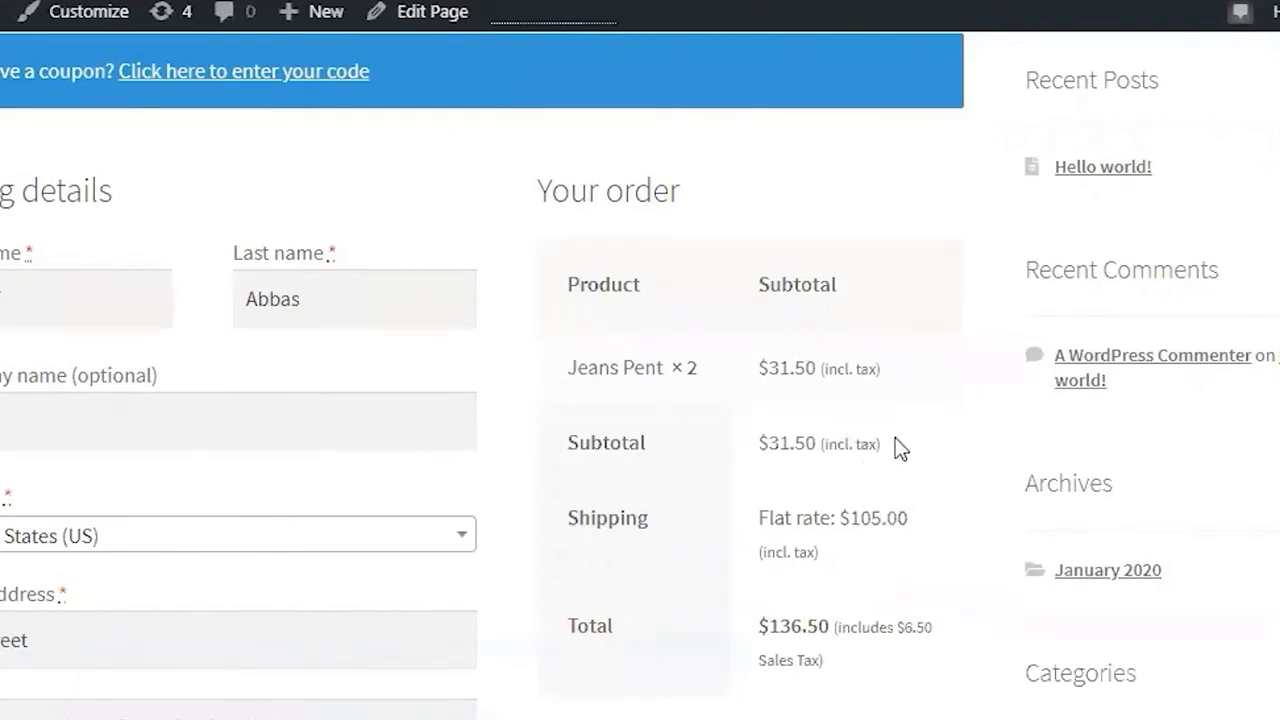
{"action": "scroll", "coordinate": [904, 459], "scroll_direction": "down", "scroll_amount": 1}
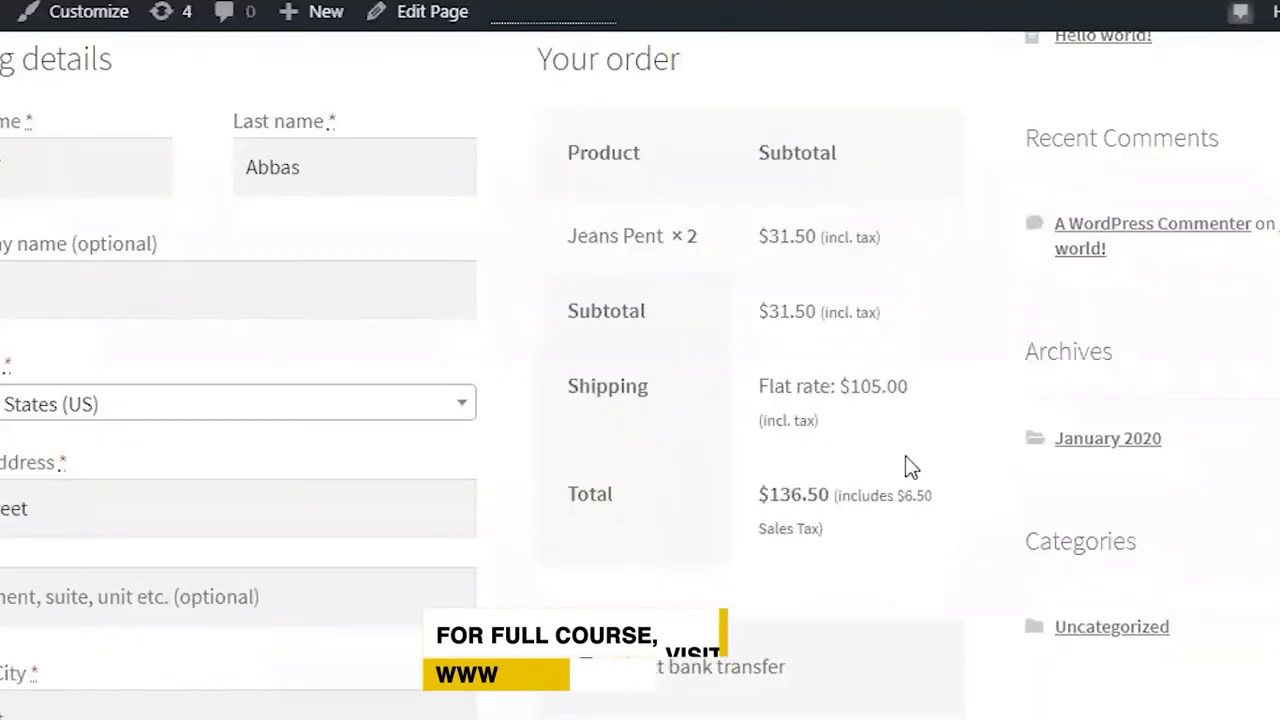
{"action": "scroll", "coordinate": [500, 449], "scroll_direction": "down", "scroll_amount": 3}
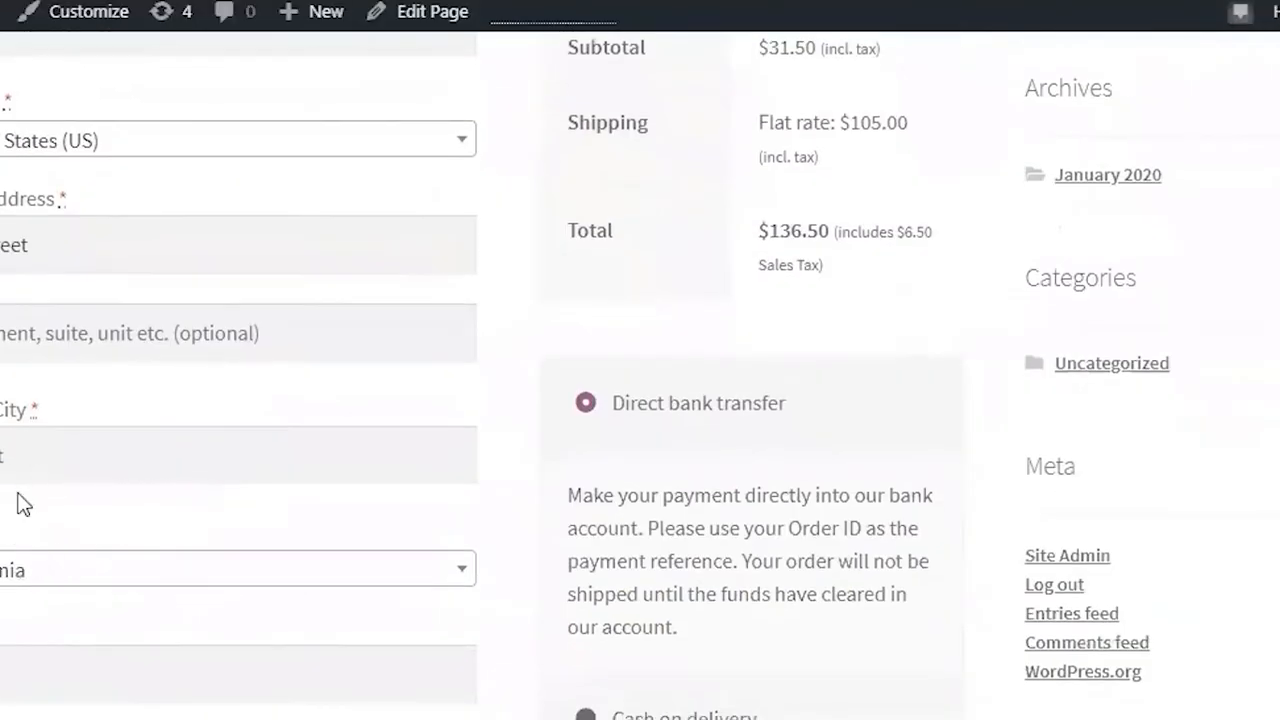
{"action": "left_click", "coordinate": [17, 668]}
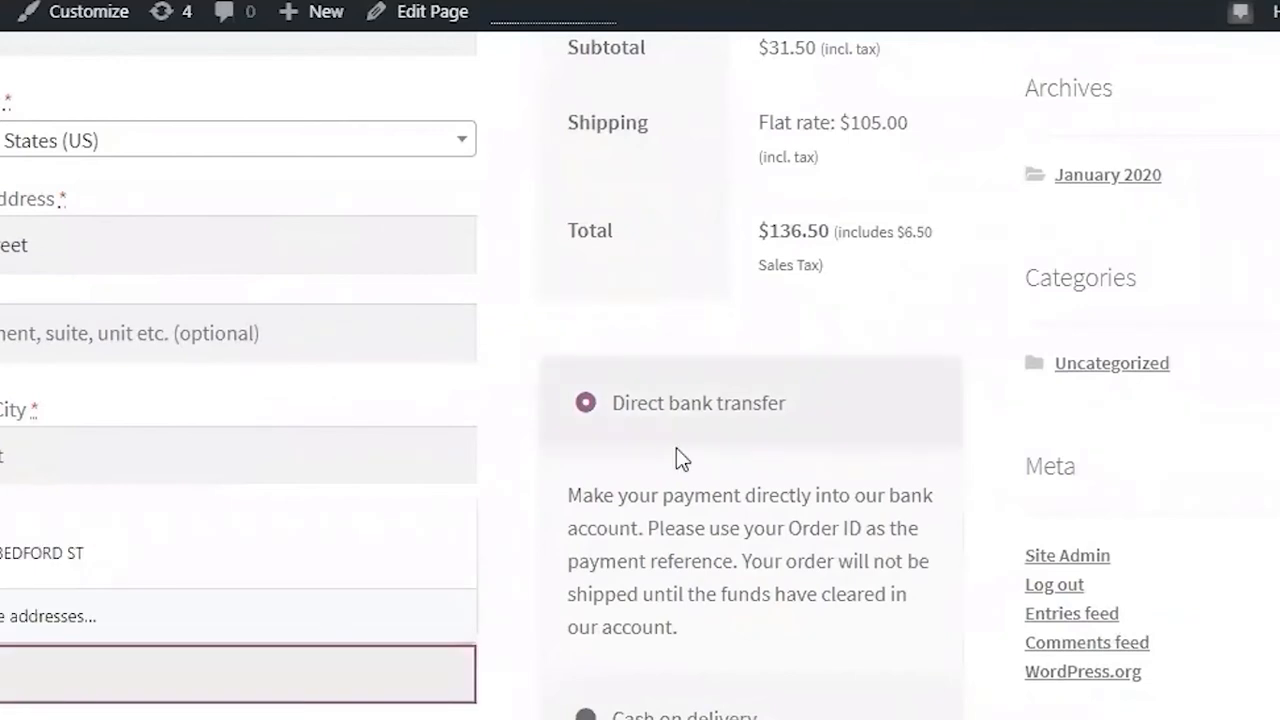
{"action": "left_click", "coordinate": [891, 241]}
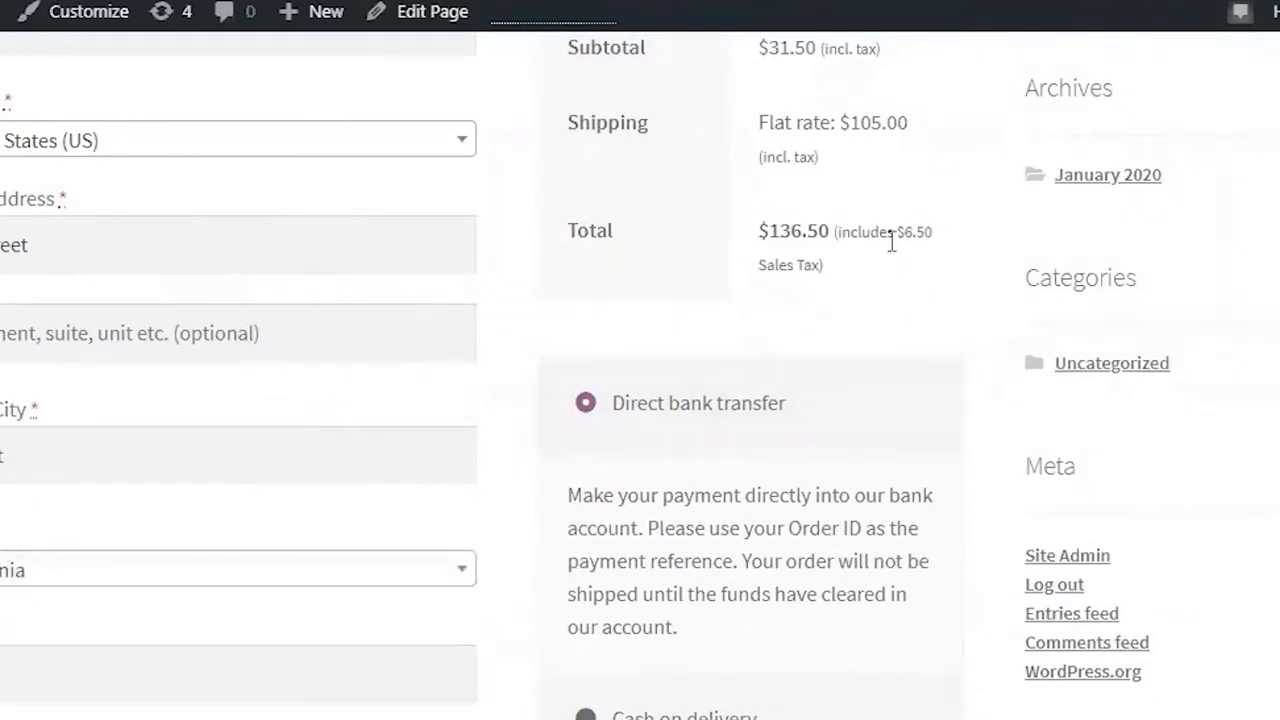
{"action": "scroll", "coordinate": [891, 250], "scroll_direction": "up", "scroll_amount": 1}
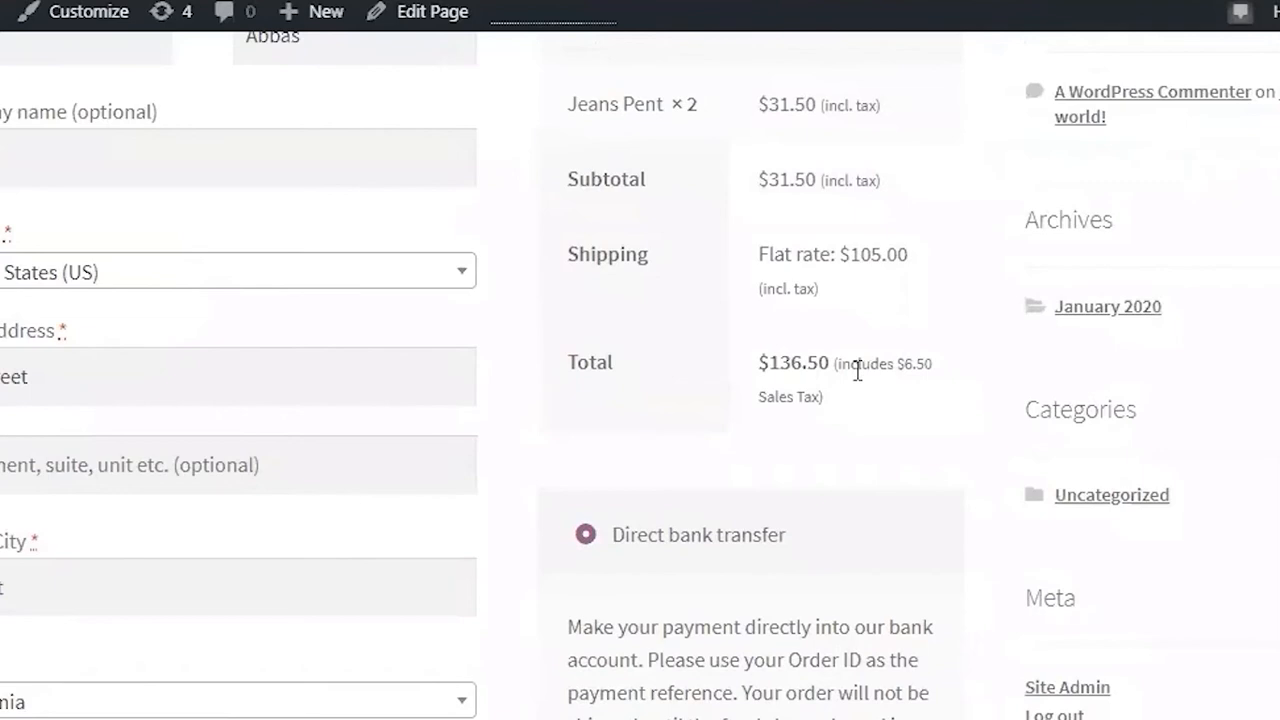
Highlight the shipping, subtotal and included sales tax amounts in the checkout order summary to check the tax
{"action": "left_click_drag", "start_coordinate": [850, 255], "coordinate": [882, 255]}
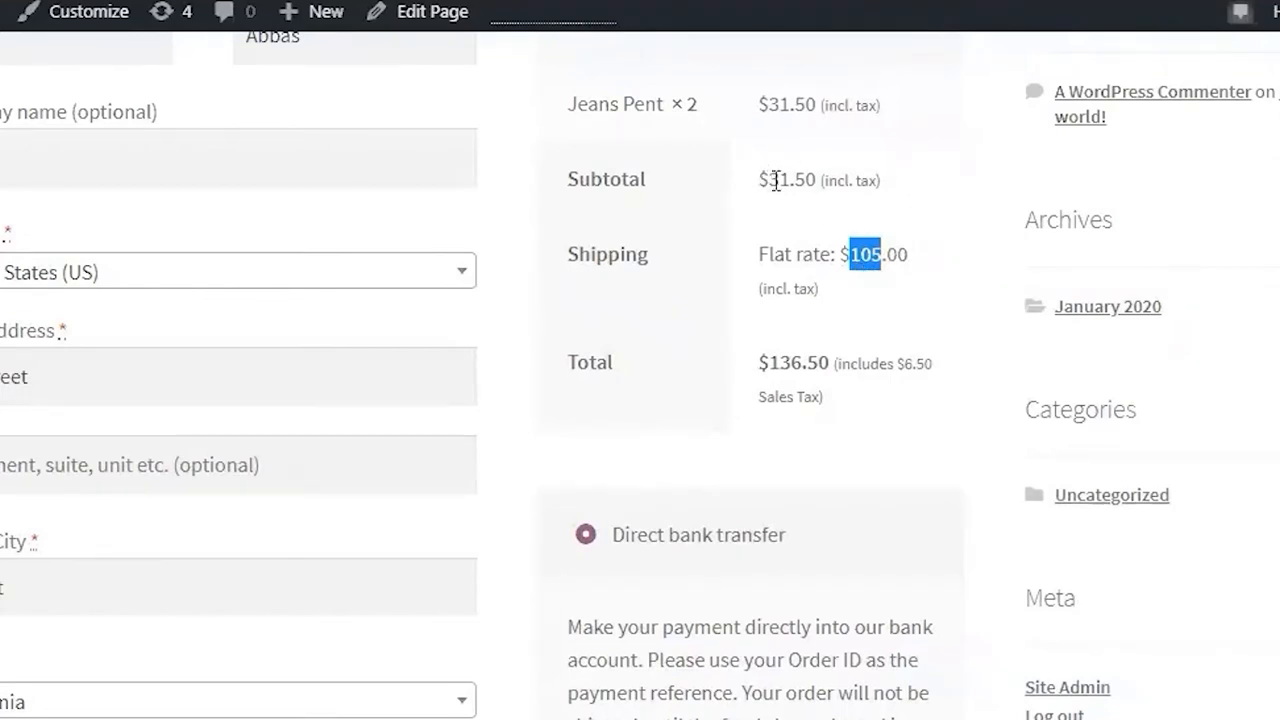
{"action": "left_click_drag", "start_coordinate": [820, 182], "coordinate": [855, 187]}
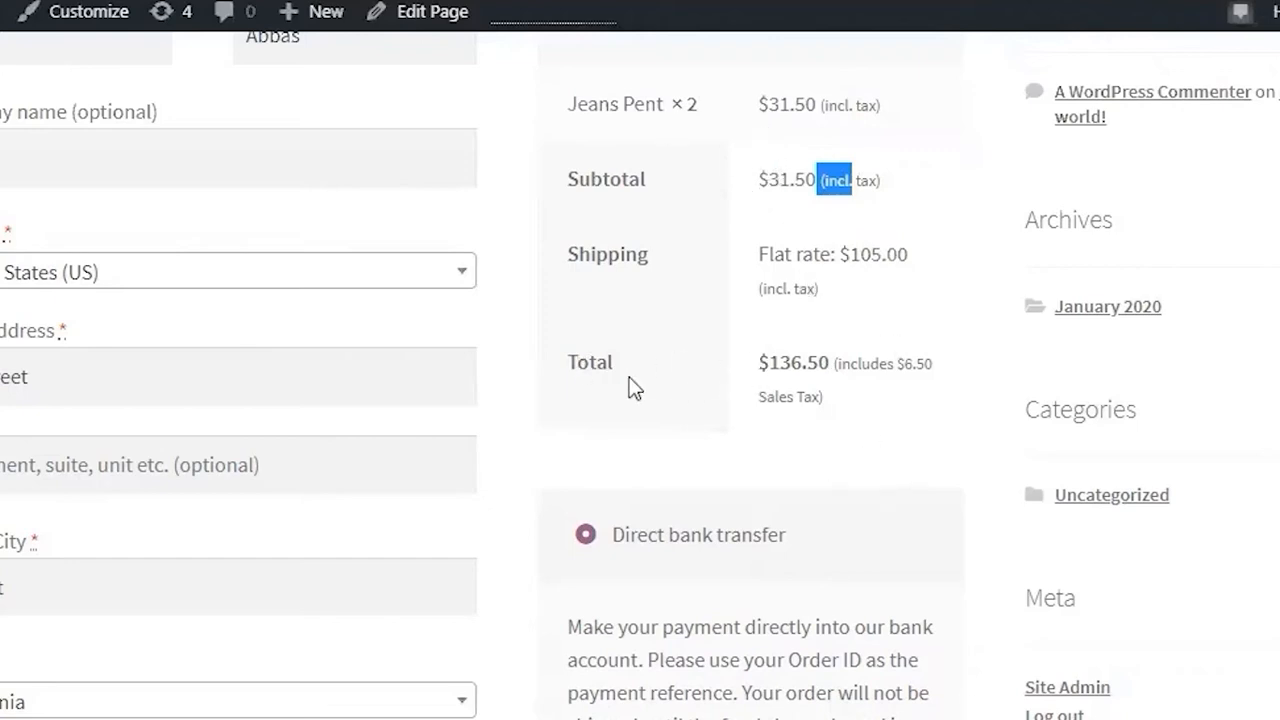
{"action": "left_click_drag", "start_coordinate": [850, 366], "coordinate": [893, 368]}
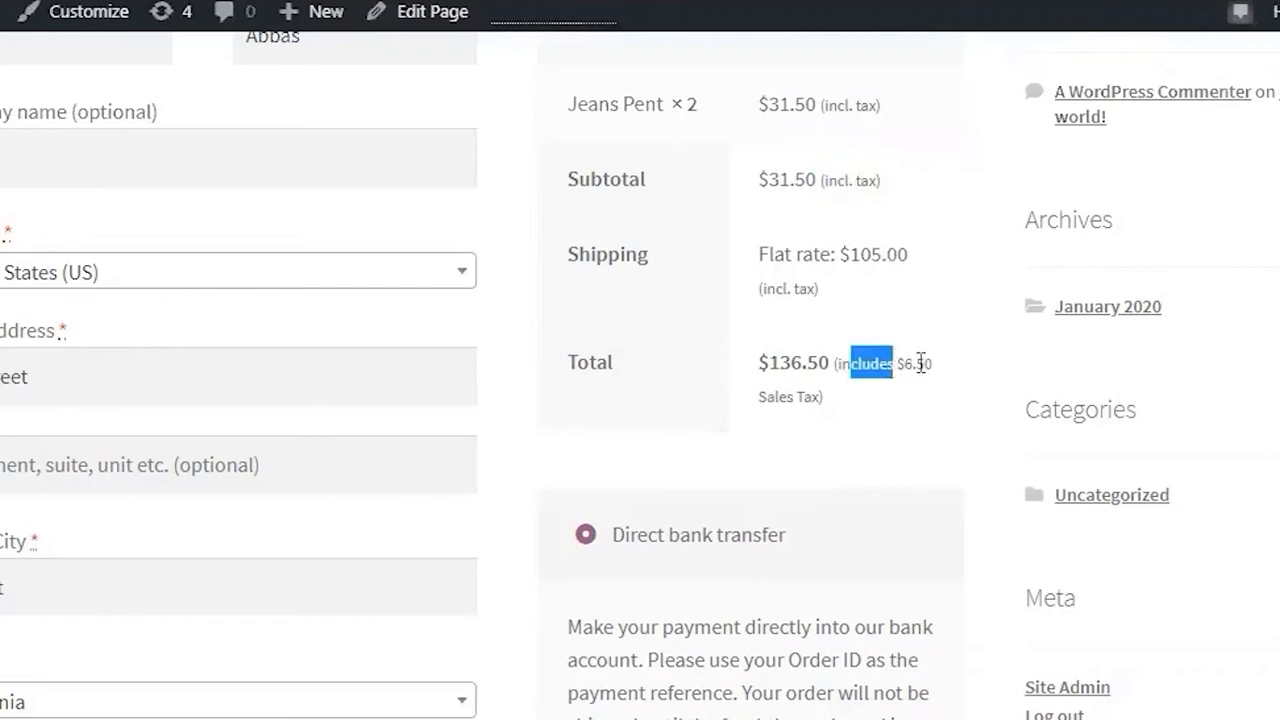
{"action": "left_click_drag", "start_coordinate": [905, 368], "coordinate": [913, 366]}
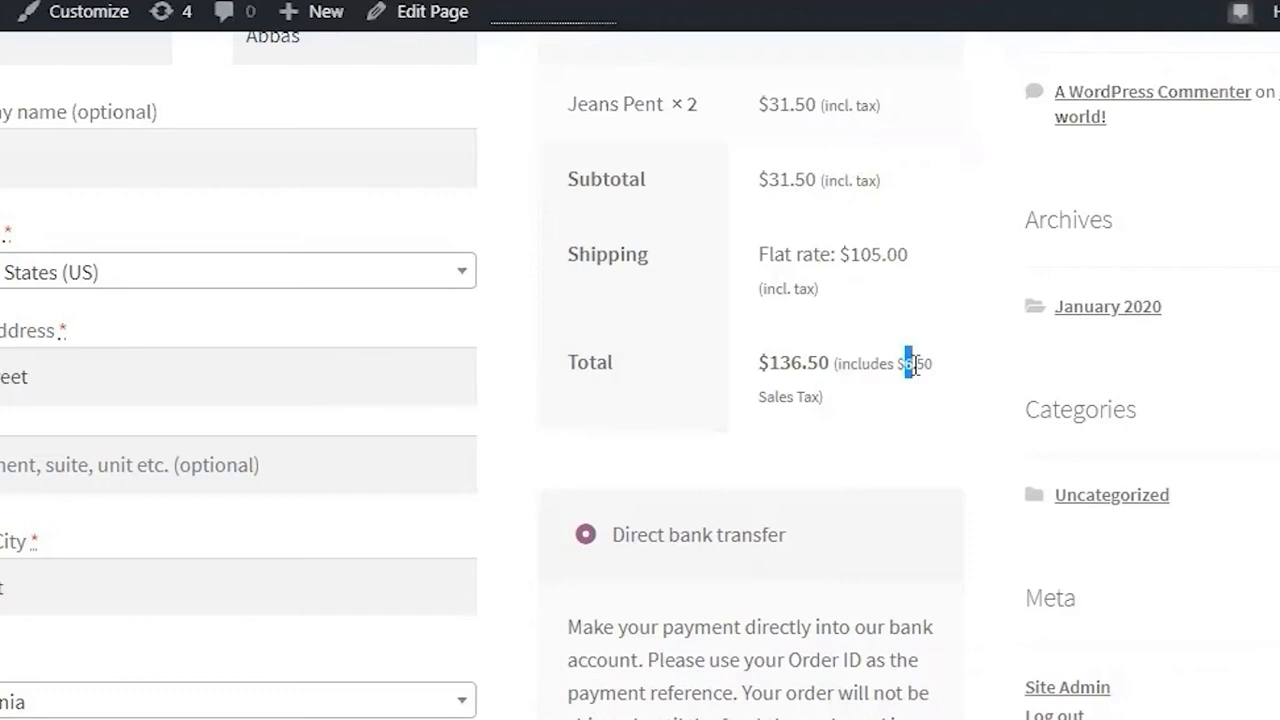
{"action": "left_click", "coordinate": [942, 406]}
{"action": "left_click_drag", "start_coordinate": [905, 368], "coordinate": [934, 368]}
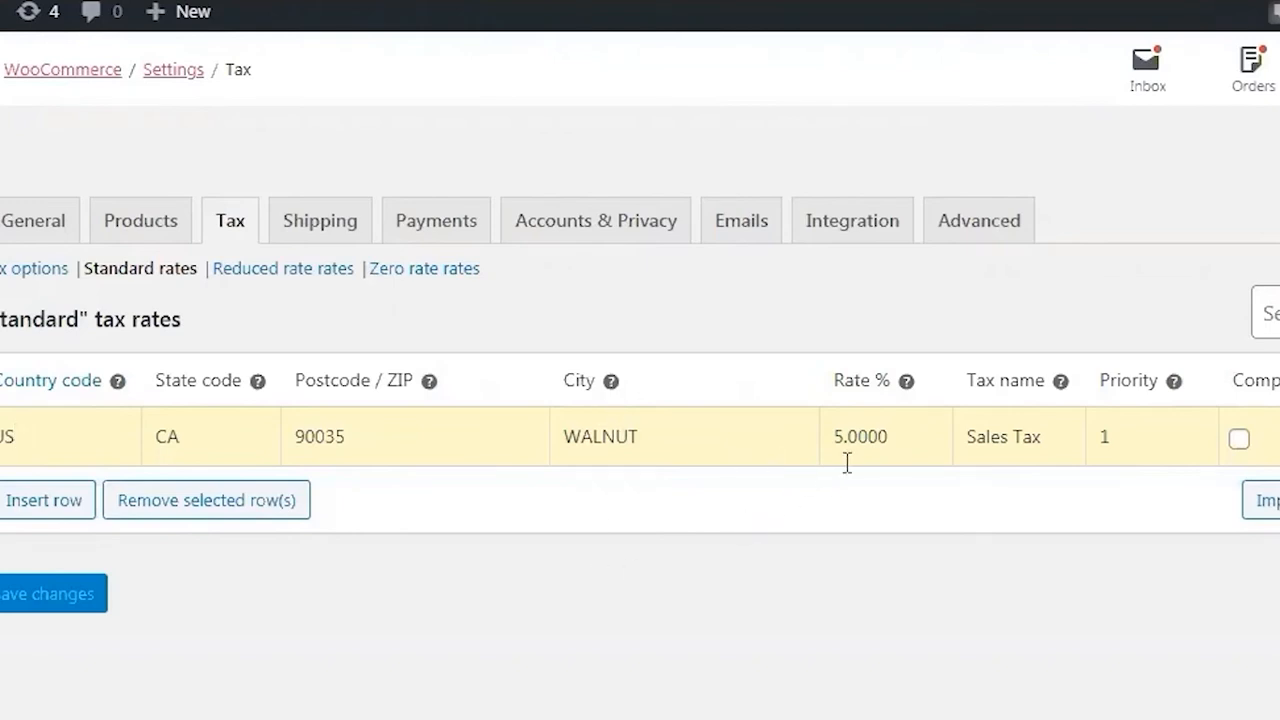
{"action": "left_click", "coordinate": [48, 511]}
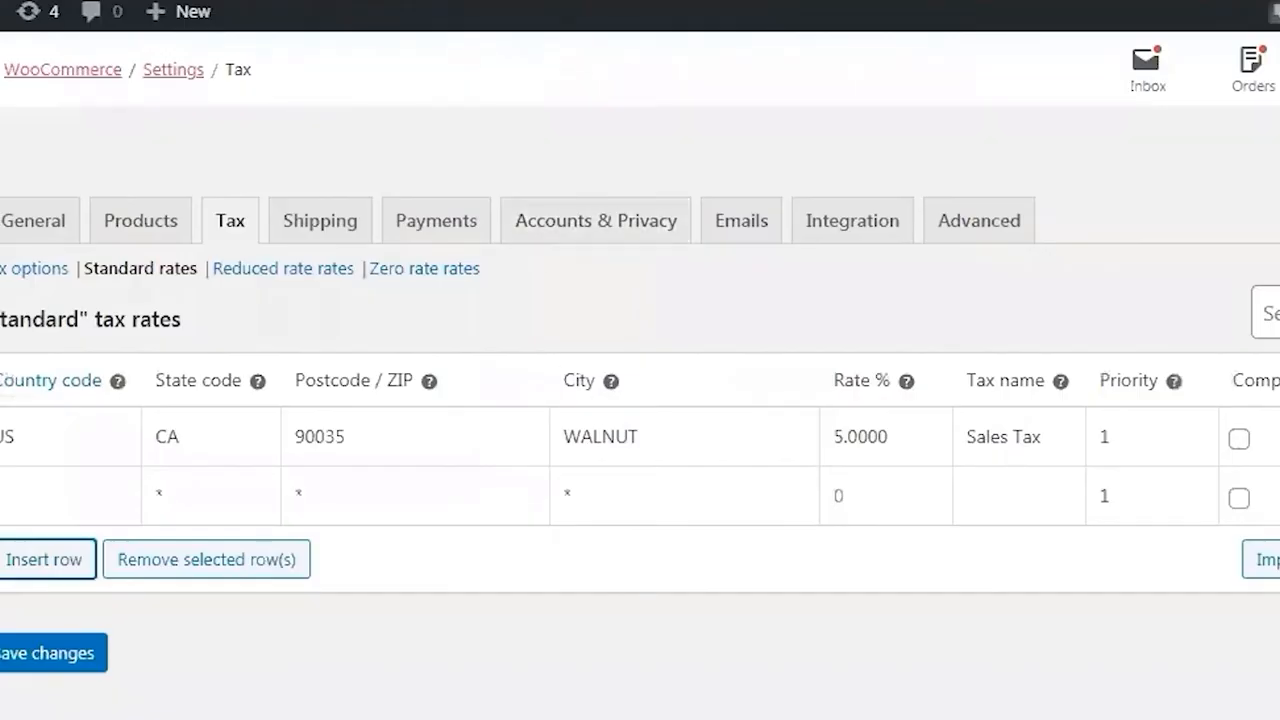
{"action": "left_click", "coordinate": [32, 270]}
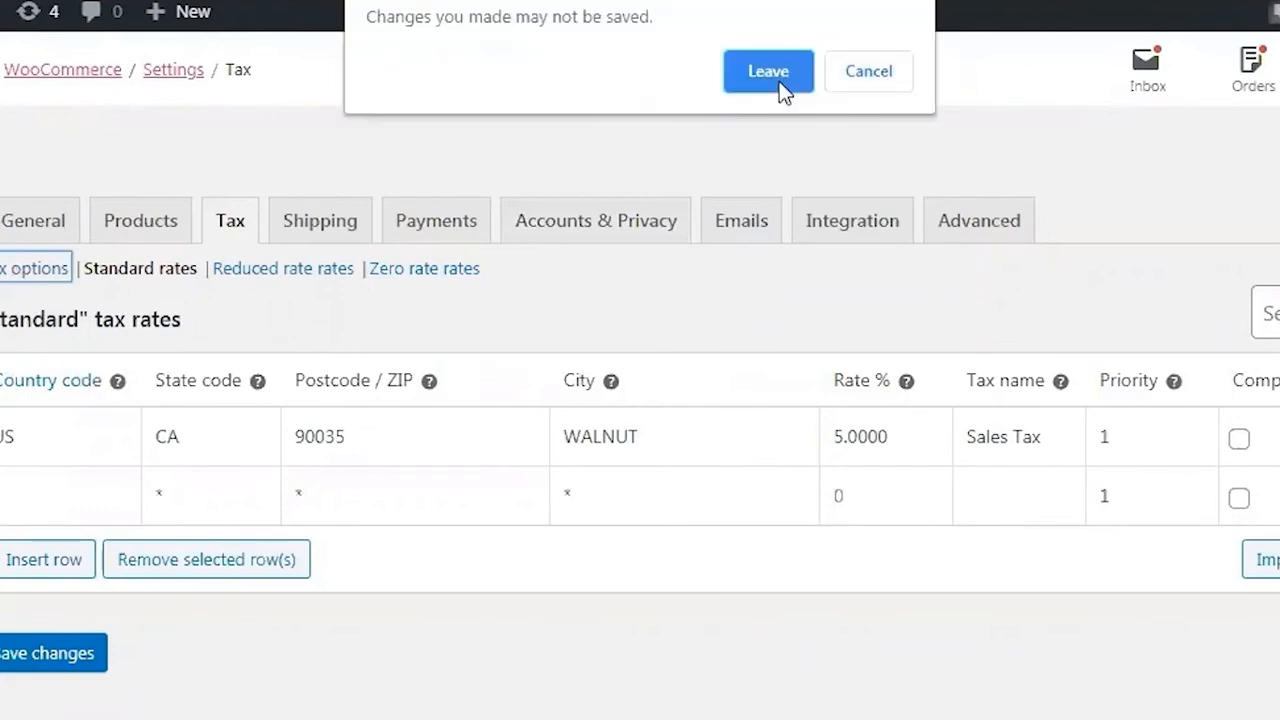
{"action": "left_click", "coordinate": [864, 77]}
{"action": "left_click", "coordinate": [82, 502]}
{"action": "left_click", "coordinate": [180, 568]}
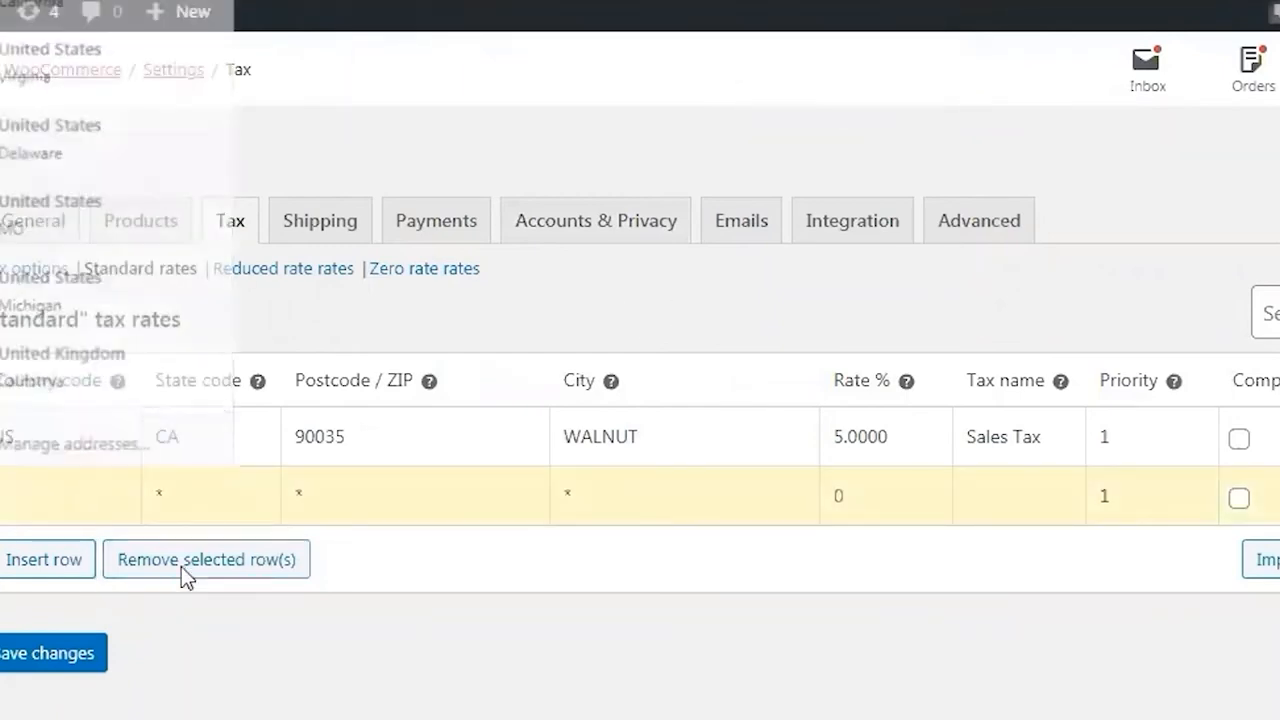
{"action": "left_click", "coordinate": [57, 600]}
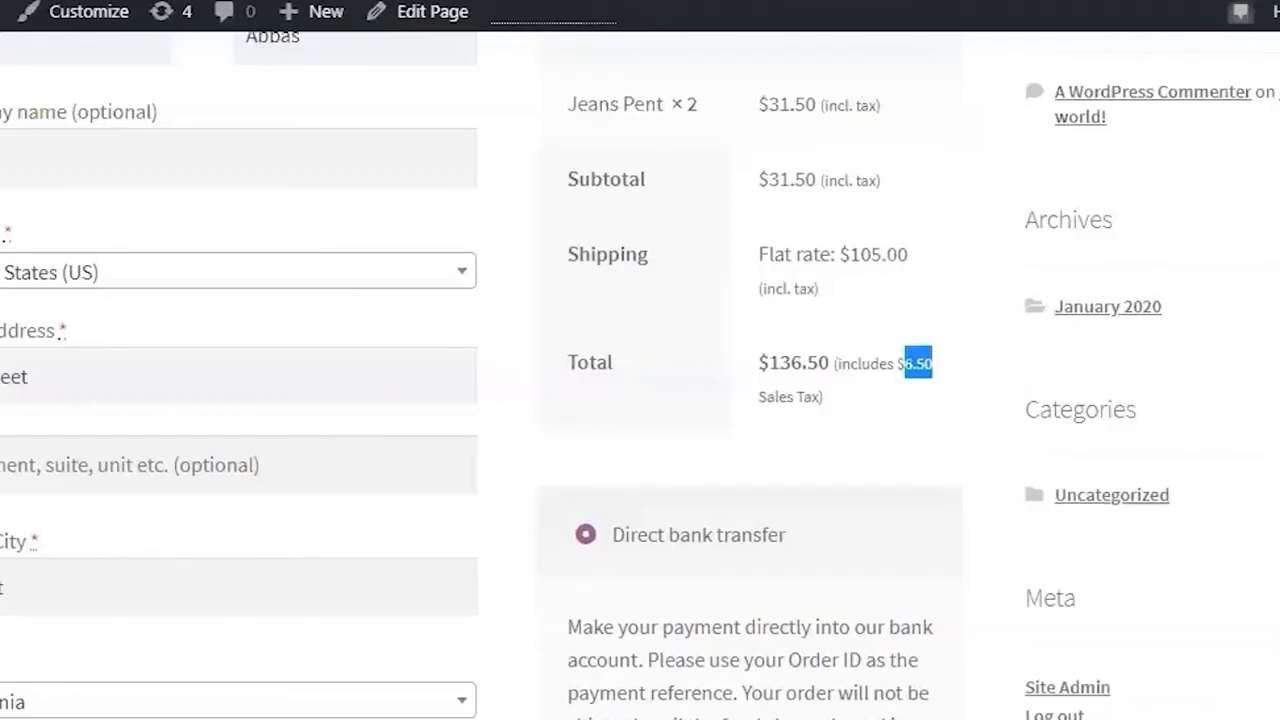
Recheck the checkout order summary and open the general tax options to examine how prices are entered with tax
{"action": "scroll", "coordinate": [792, 328], "scroll_direction": "up", "scroll_amount": 1}
{"action": "scroll", "coordinate": [792, 330], "scroll_direction": "up", "scroll_amount": 2}
{"action": "scroll", "coordinate": [792, 330], "scroll_direction": "down", "scroll_amount": 1}
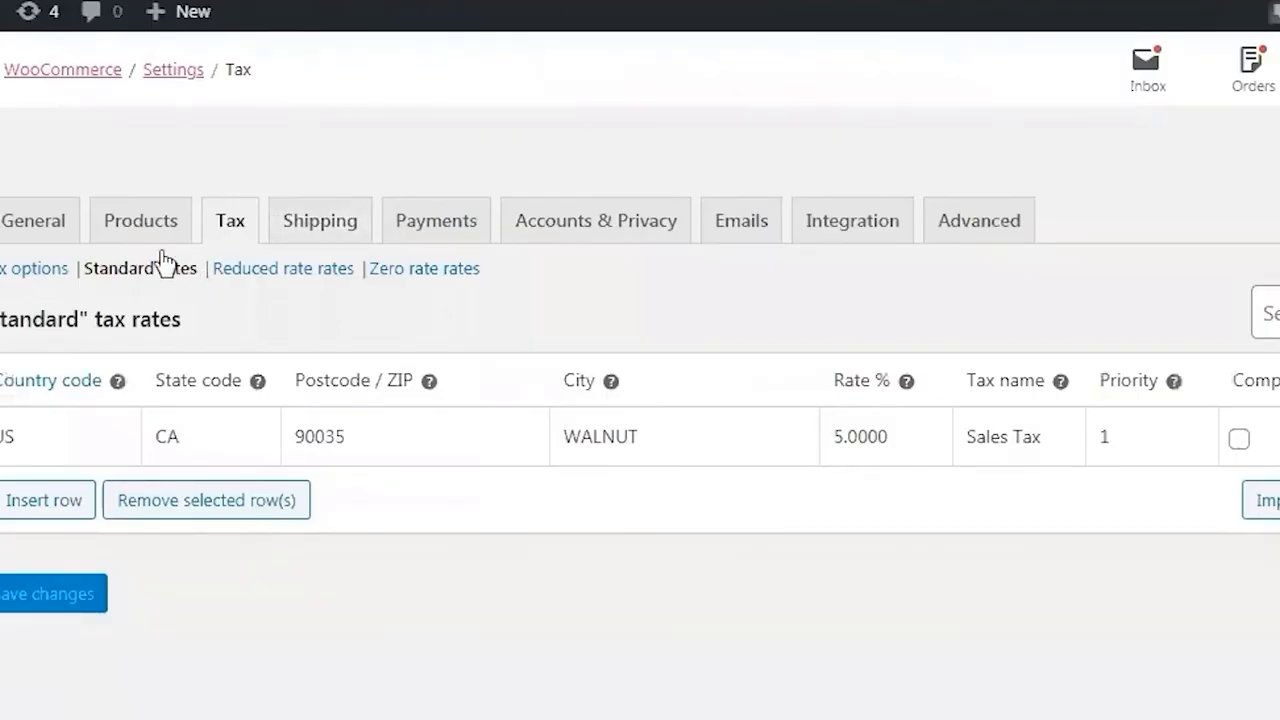
{"action": "left_click", "coordinate": [22, 268]}
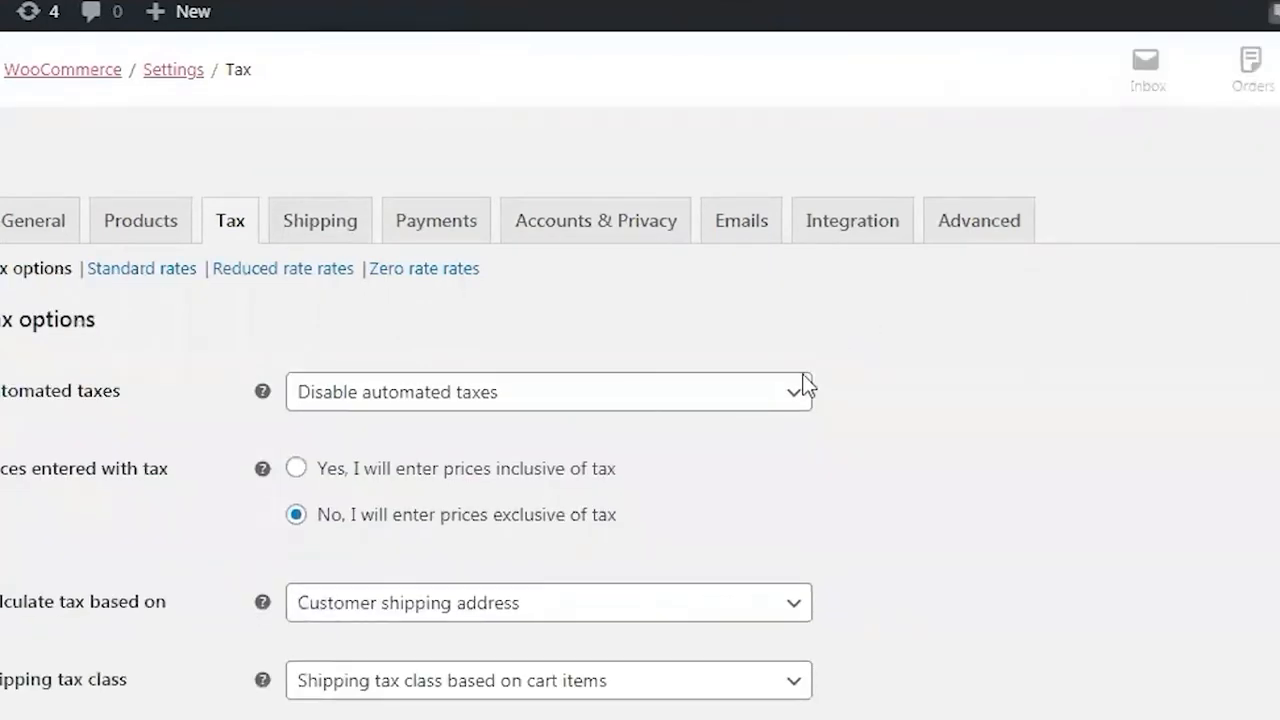
{"action": "scroll", "coordinate": [737, 423], "scroll_direction": "down", "scroll_amount": 3}
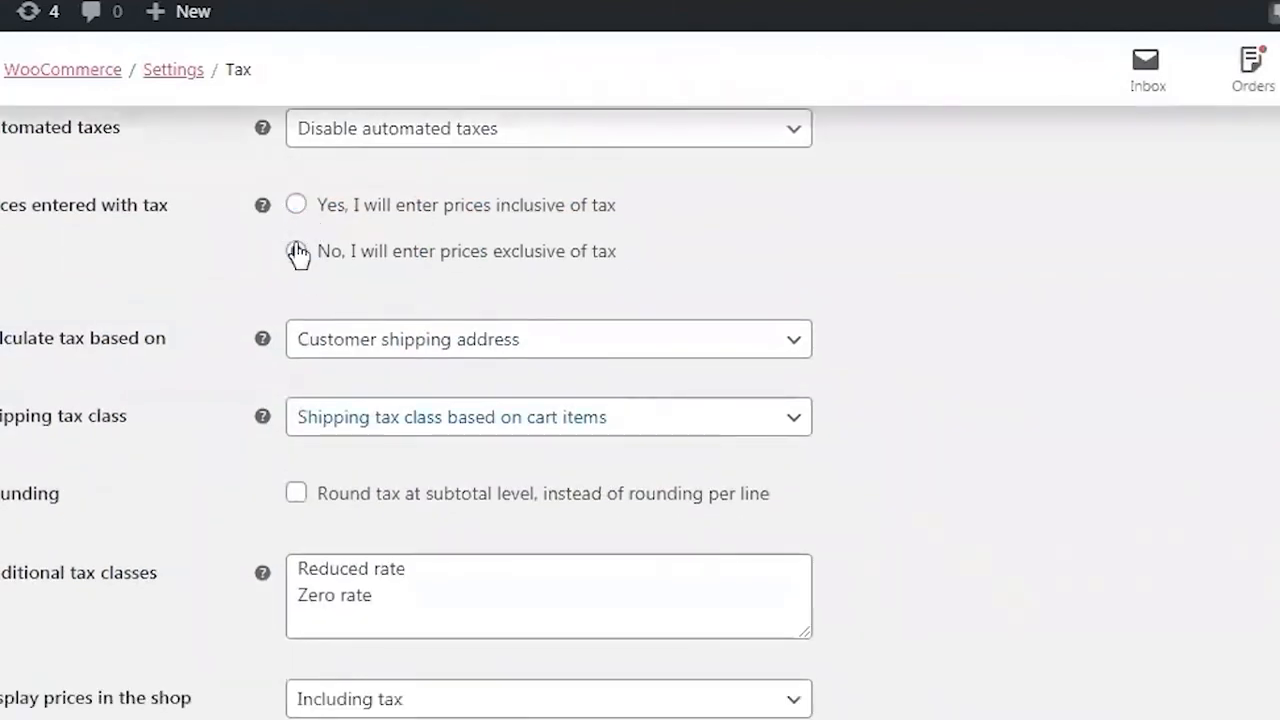
Set prices in the shop and during cart and checkout to display excluding tax, and save the tax options
{"action": "scroll", "coordinate": [495, 455], "scroll_direction": "down", "scroll_amount": 3}
{"action": "scroll", "coordinate": [389, 409], "scroll_direction": "down", "scroll_amount": 1}
{"action": "left_click", "coordinate": [384, 428]}
{"action": "left_click", "coordinate": [444, 510]}
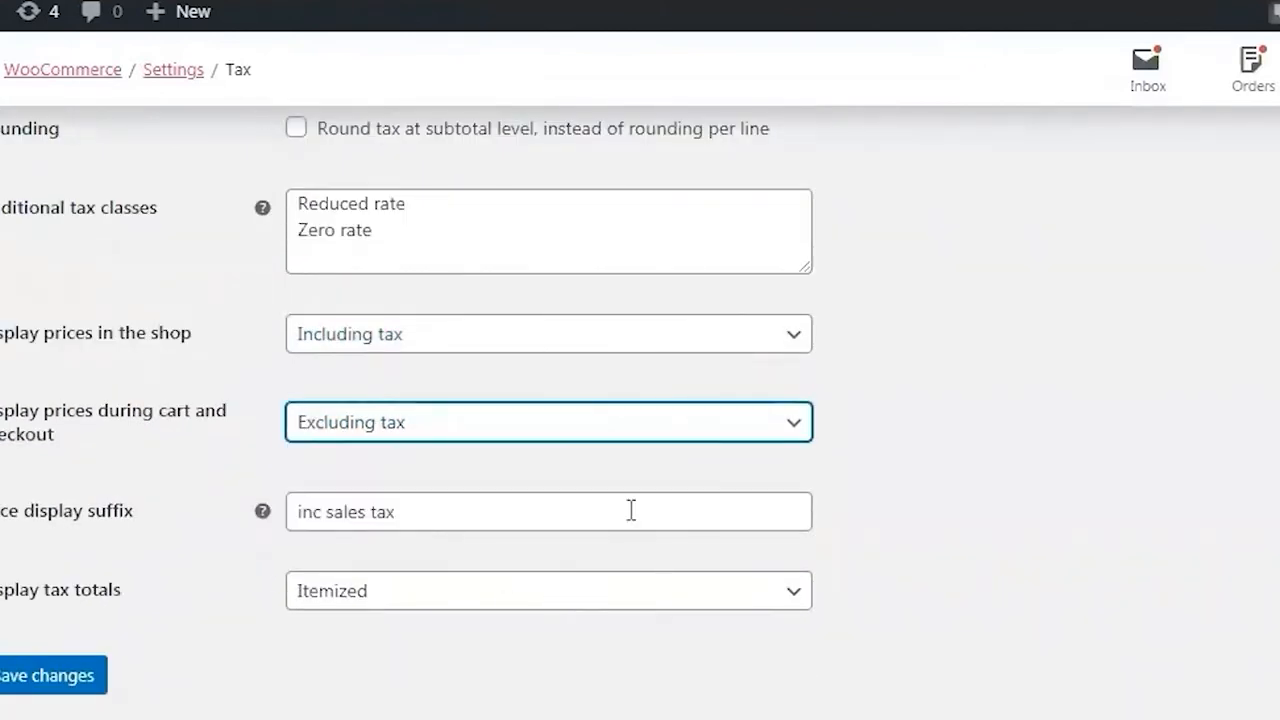
{"action": "left_click", "coordinate": [423, 333]}
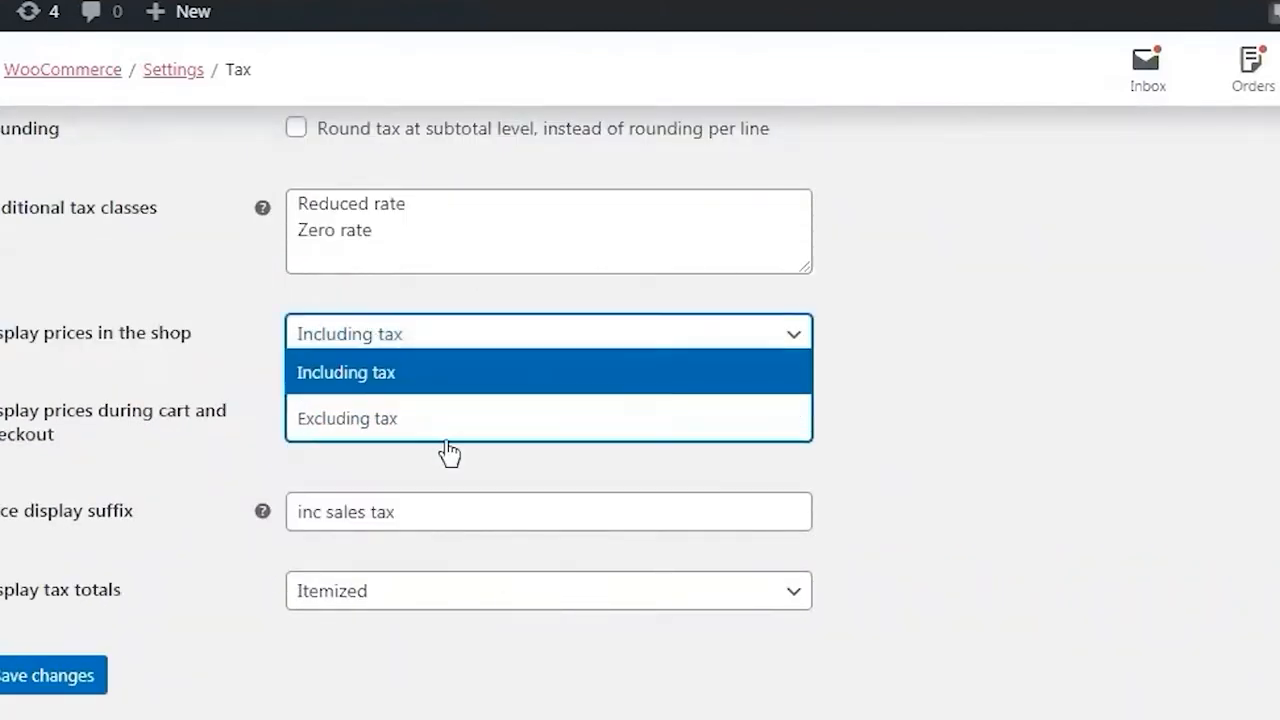
{"action": "left_click", "coordinate": [410, 424]}
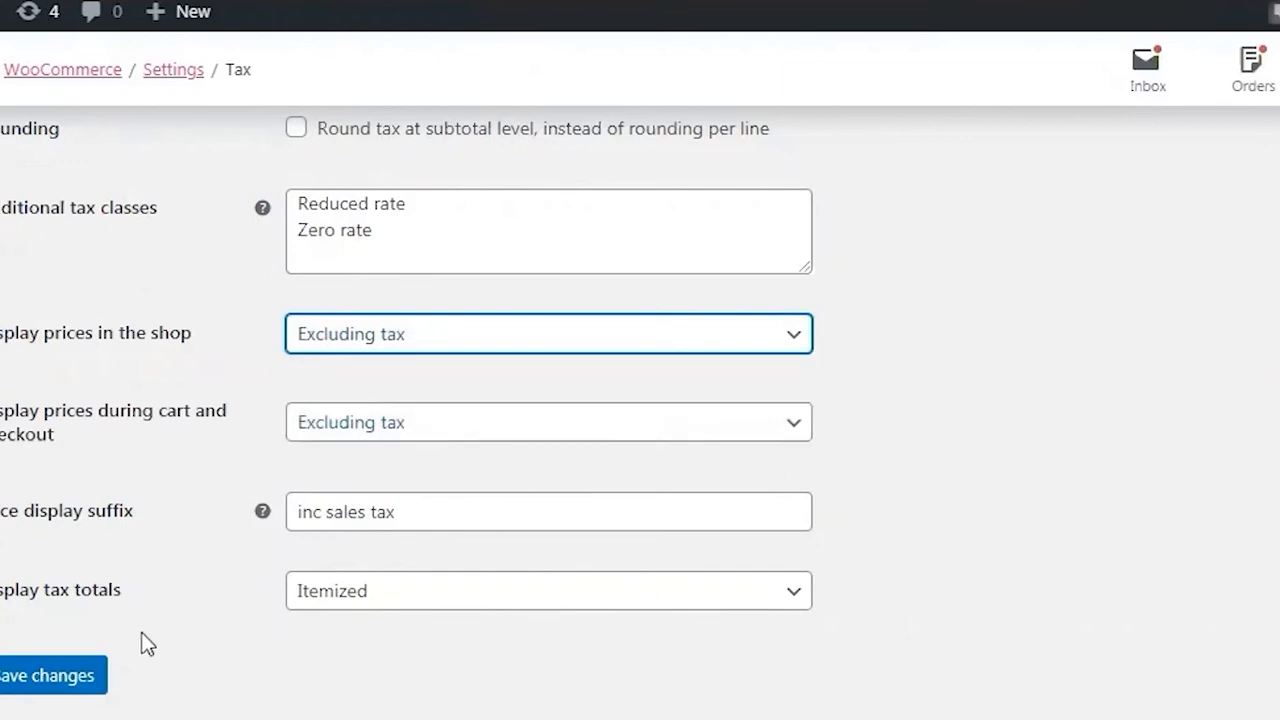
{"action": "left_click", "coordinate": [57, 677]}
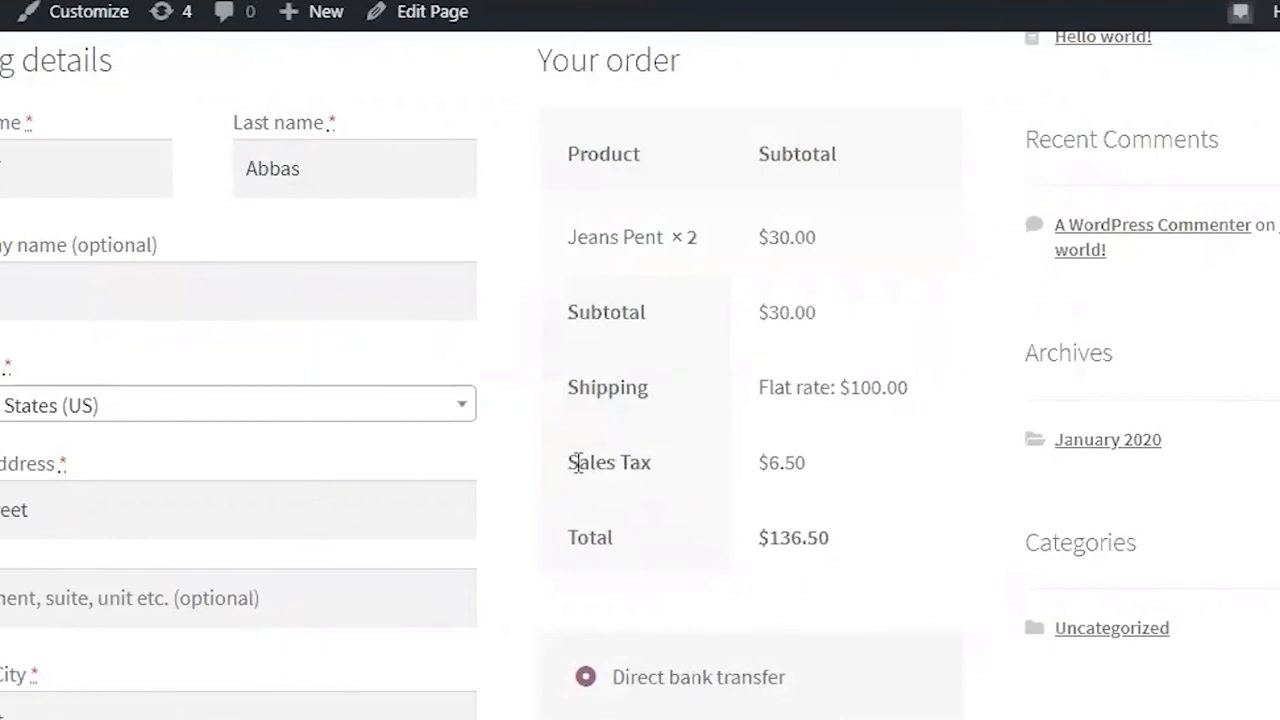
Highlight the sales tax, product subtotal, shipping and total amounts in the checkout order summary to check the tax calculation
{"action": "left_click_drag", "start_coordinate": [574, 460], "coordinate": [656, 458]}
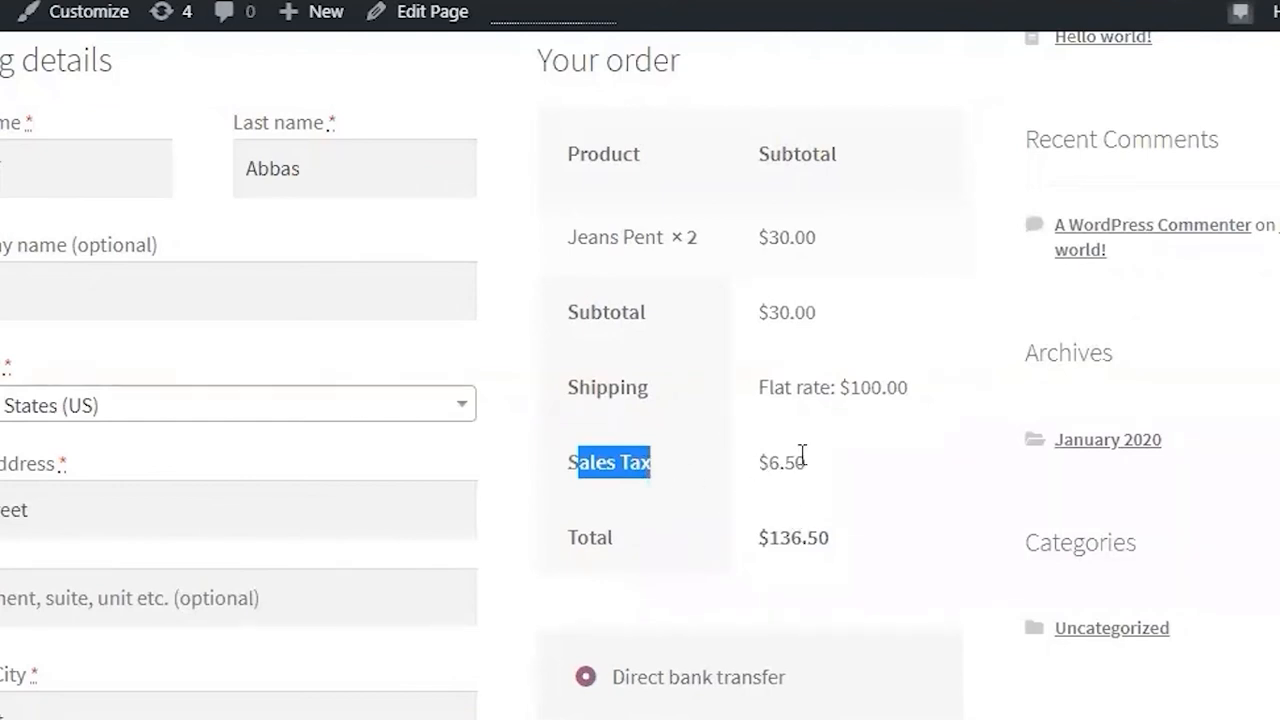
{"action": "left_click_drag", "start_coordinate": [780, 463], "coordinate": [811, 461]}
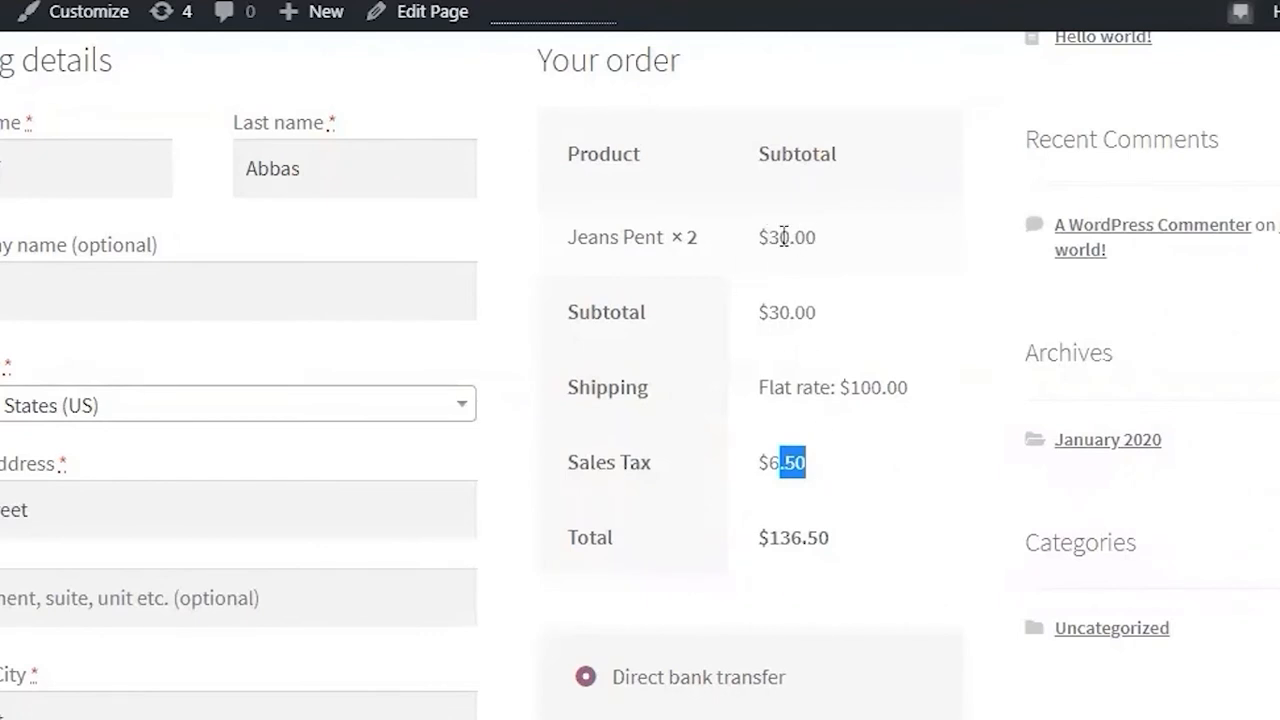
{"action": "left_click_drag", "start_coordinate": [770, 237], "coordinate": [810, 237]}
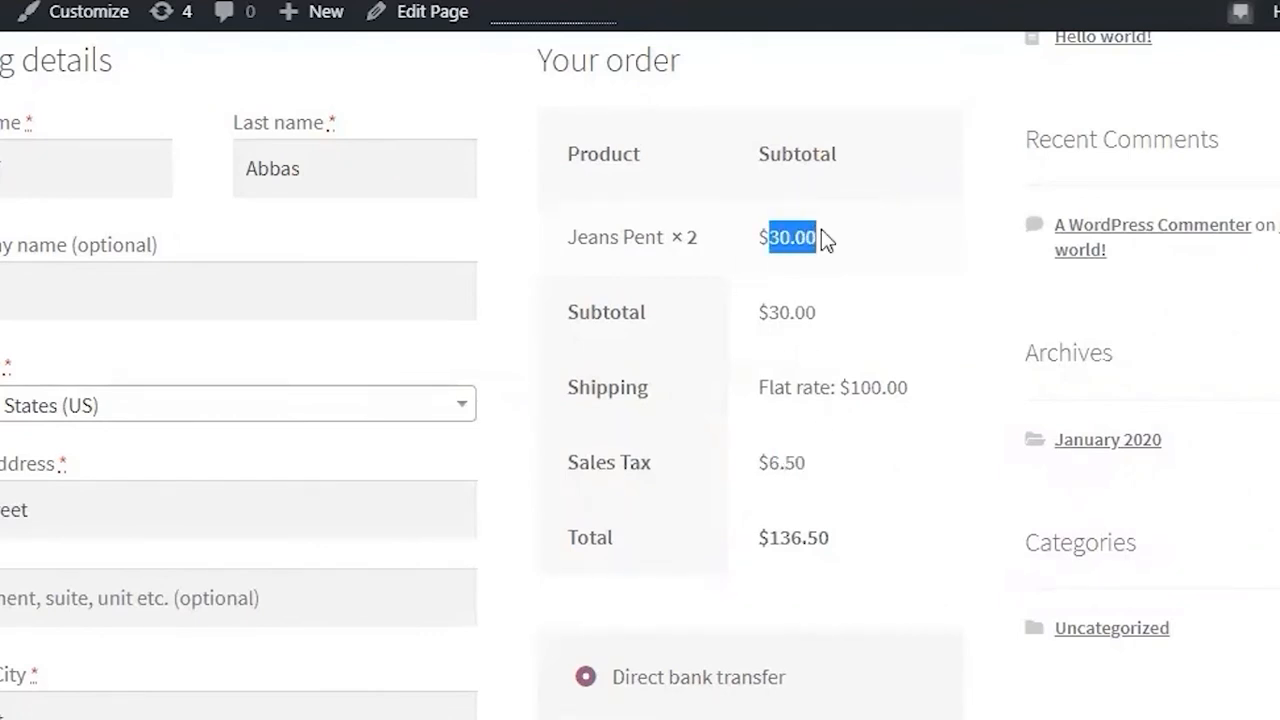
{"action": "scroll", "coordinate": [834, 320], "scroll_direction": "up", "scroll_amount": 3}
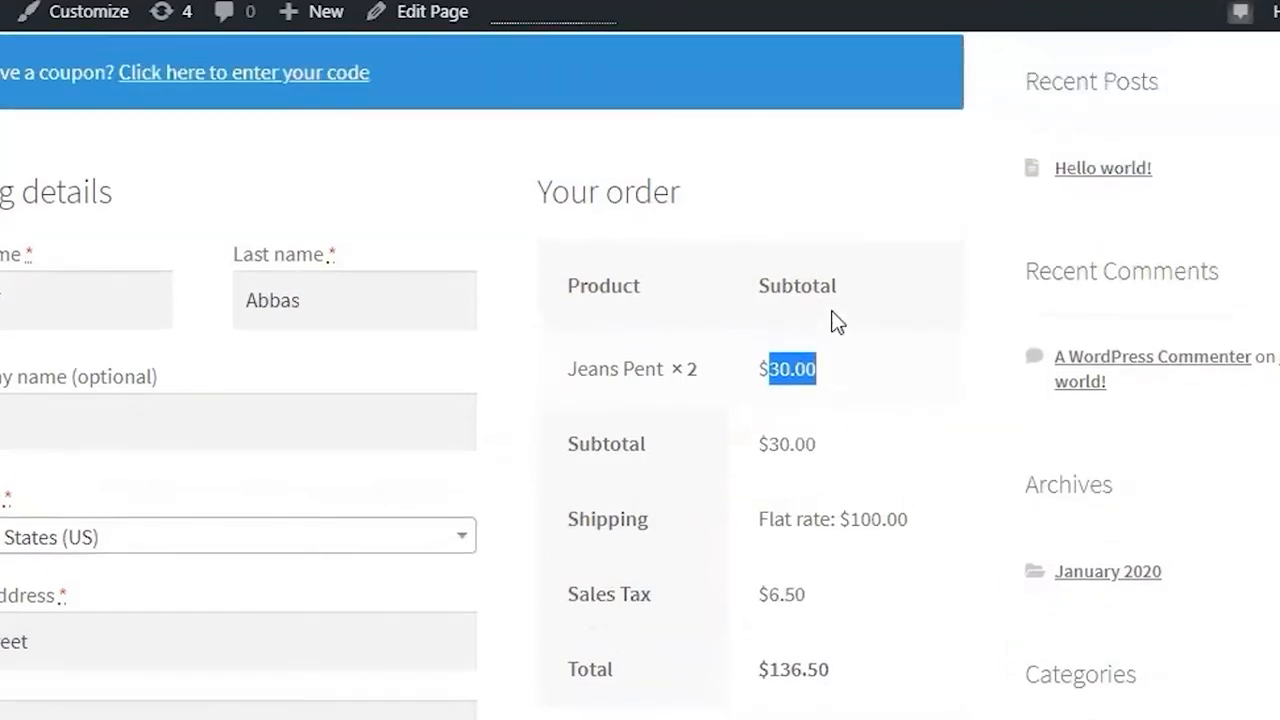
{"action": "scroll", "coordinate": [845, 355], "scroll_direction": "down", "scroll_amount": 3}
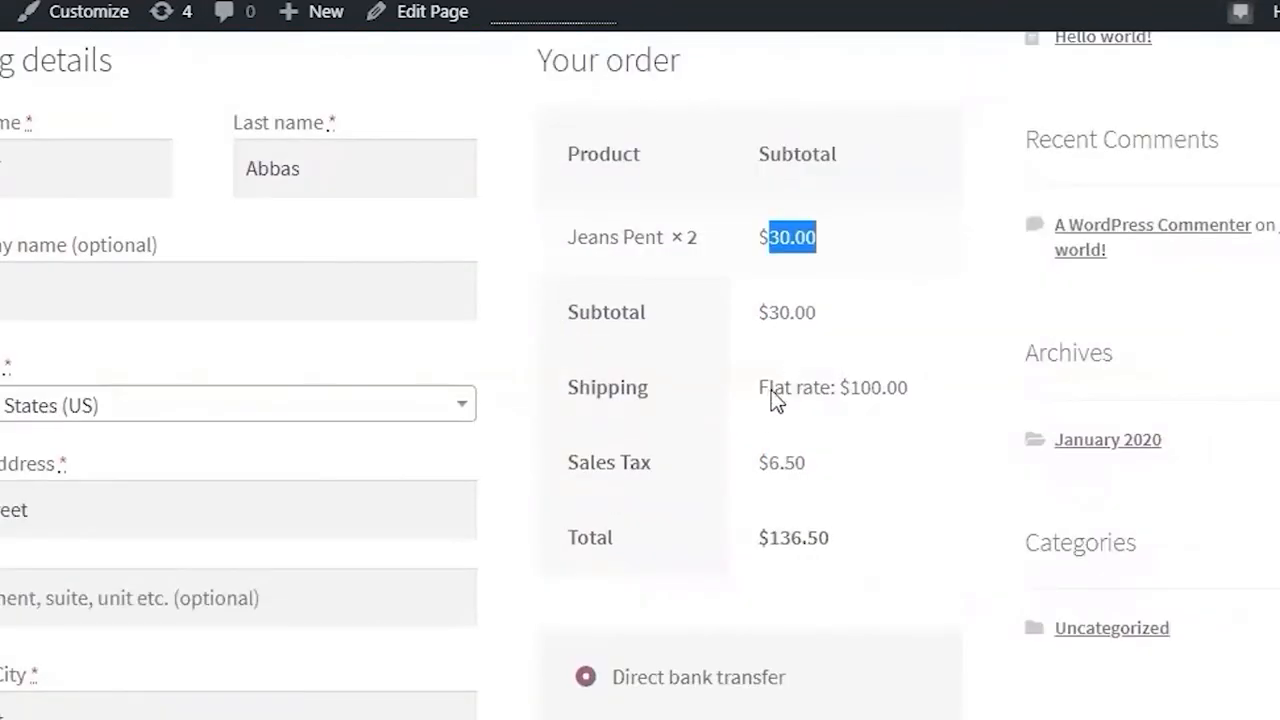
{"action": "left_click_drag", "start_coordinate": [853, 390], "coordinate": [903, 399]}
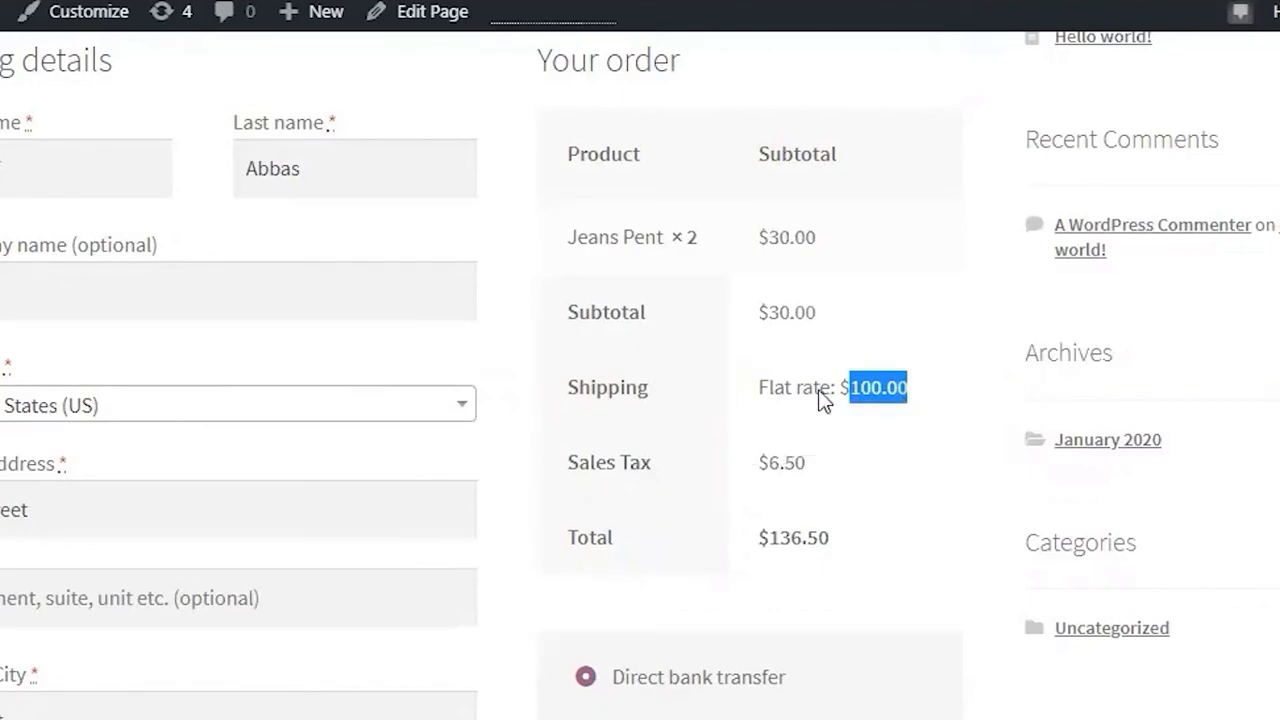
{"action": "left_click_drag", "start_coordinate": [769, 463], "coordinate": [806, 462]}
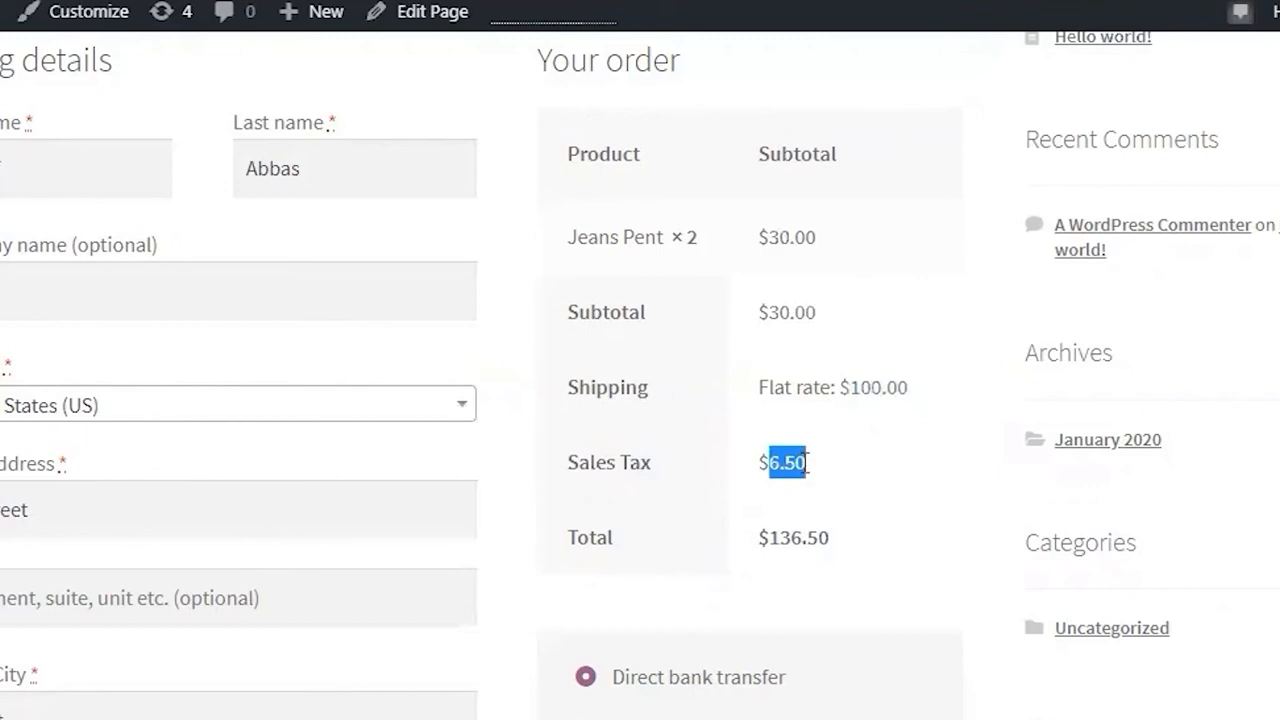
{"action": "left_click", "coordinate": [767, 540]}
{"action": "left_click_drag", "start_coordinate": [767, 540], "coordinate": [834, 521]}
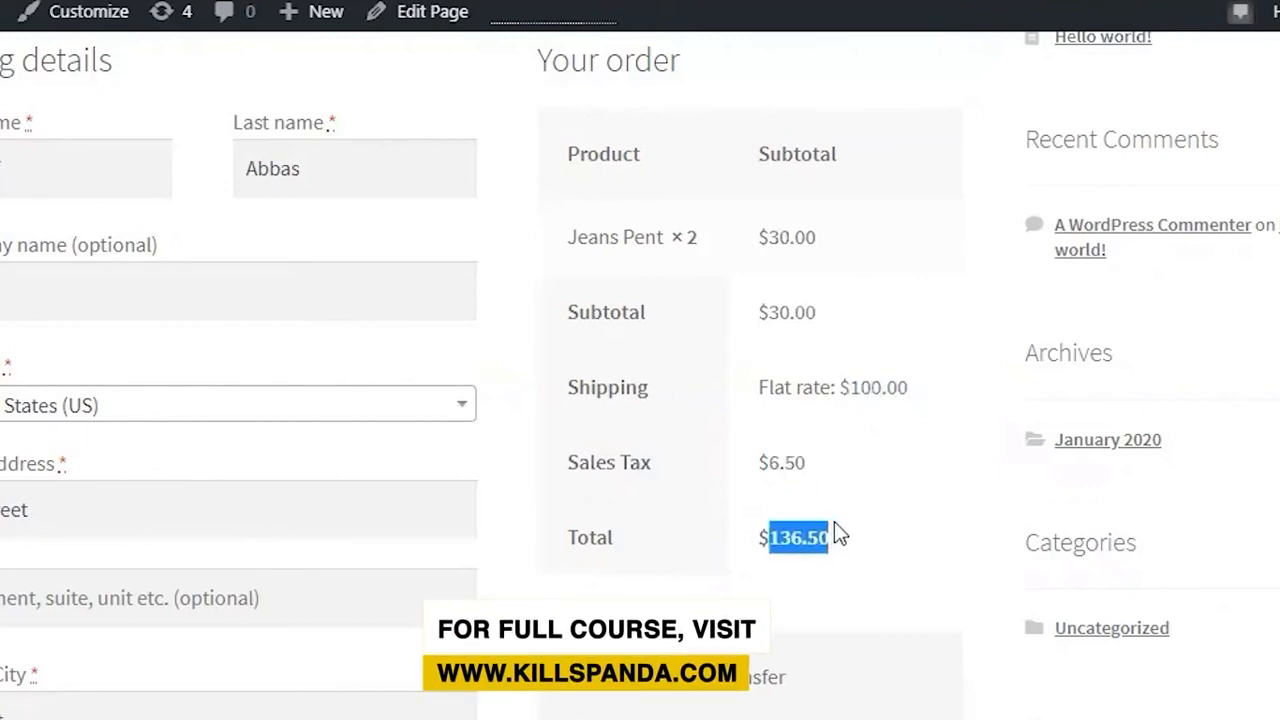
Open the cart and examine its item prices and cart totals, highlighting the separate sales tax line and amount
{"action": "scroll", "coordinate": [866, 548], "scroll_direction": "up", "scroll_amount": 5}
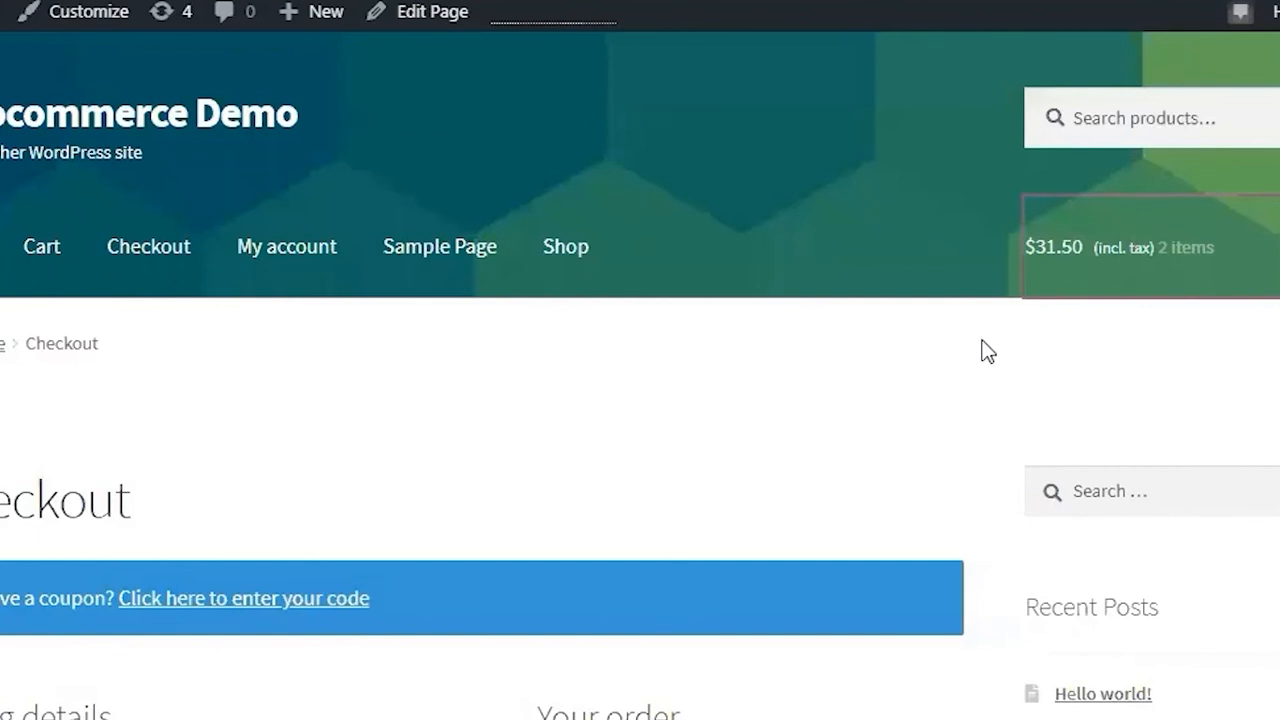
{"action": "scroll", "coordinate": [986, 350], "scroll_direction": "down", "scroll_amount": 4}
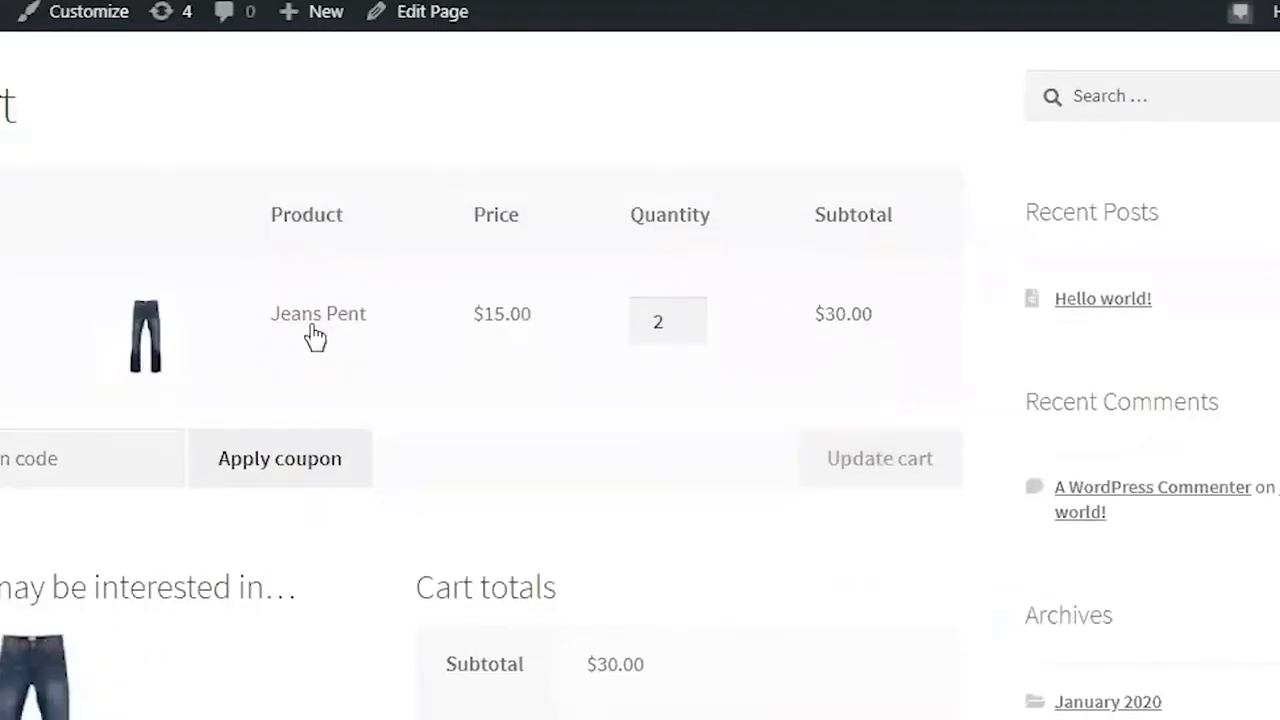
{"action": "scroll", "coordinate": [315, 337], "scroll_direction": "down", "scroll_amount": 4}
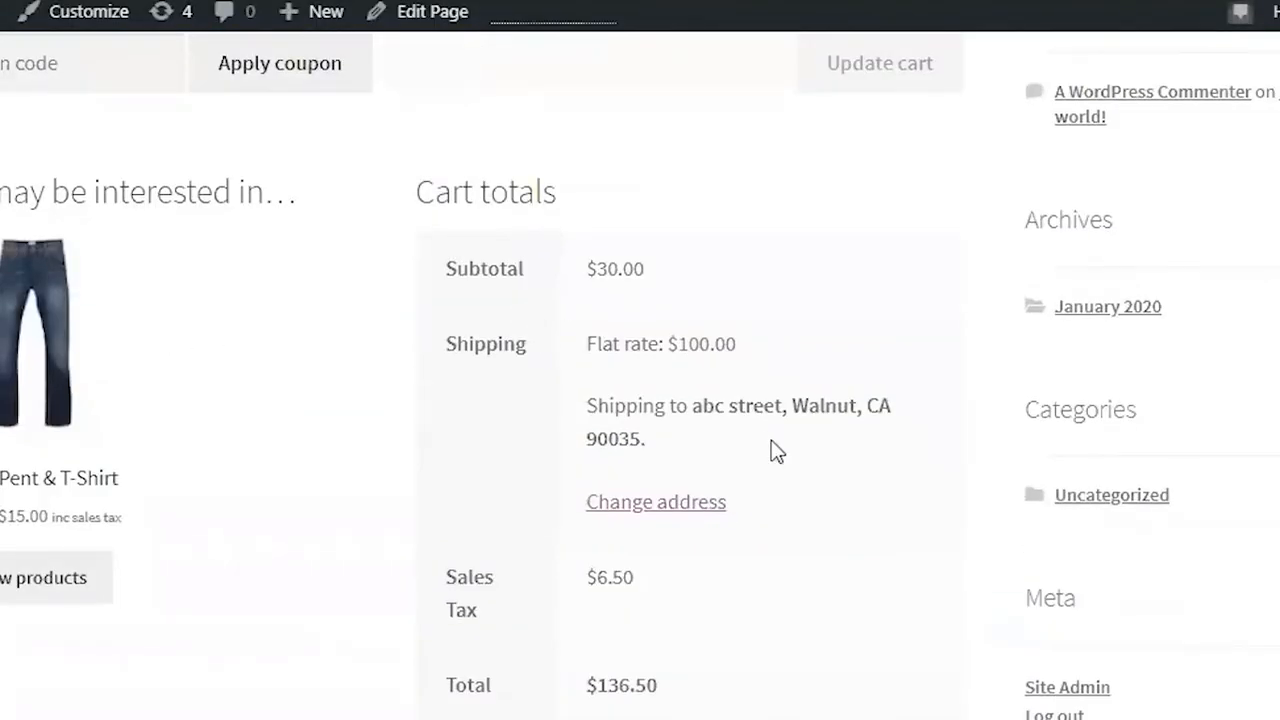
{"action": "scroll", "coordinate": [772, 450], "scroll_direction": "down", "scroll_amount": 1}
{"action": "scroll", "coordinate": [800, 452], "scroll_direction": "up", "scroll_amount": 3}
{"action": "scroll", "coordinate": [960, 405], "scroll_direction": "down", "scroll_amount": 9}
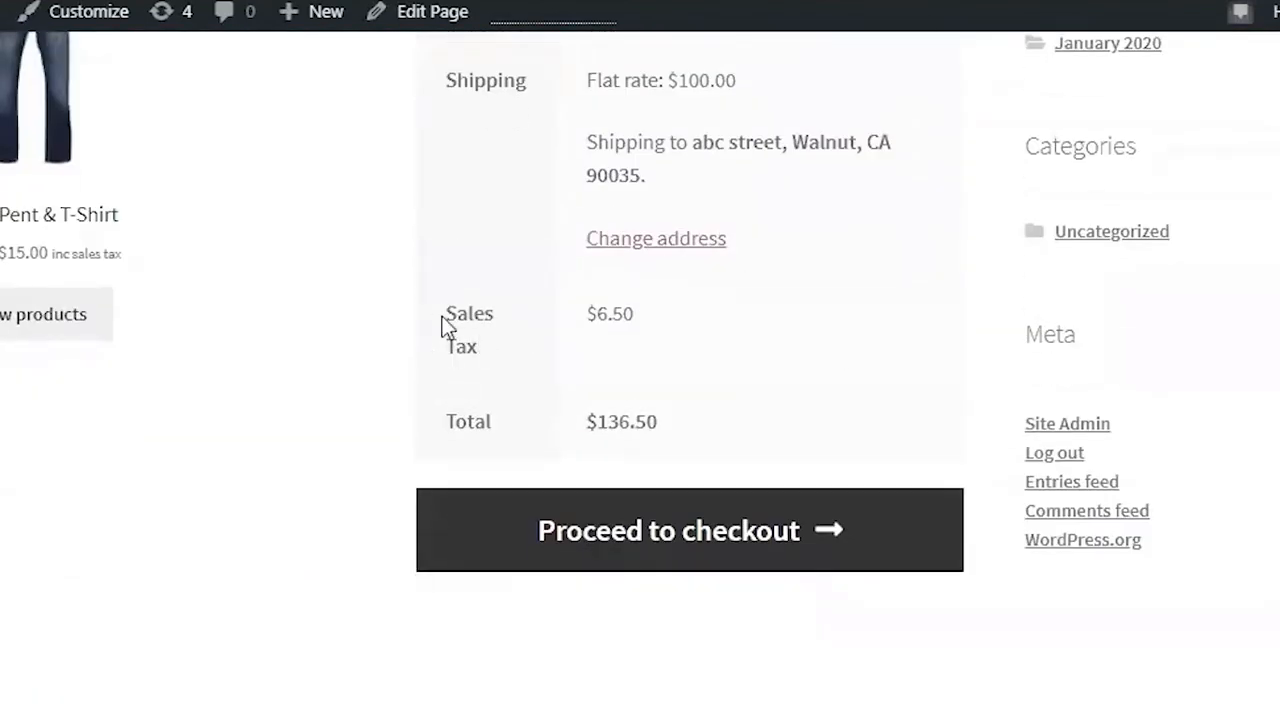
{"action": "left_click_drag", "start_coordinate": [449, 317], "coordinate": [497, 349]}
{"action": "double_click", "coordinate": [602, 318]}
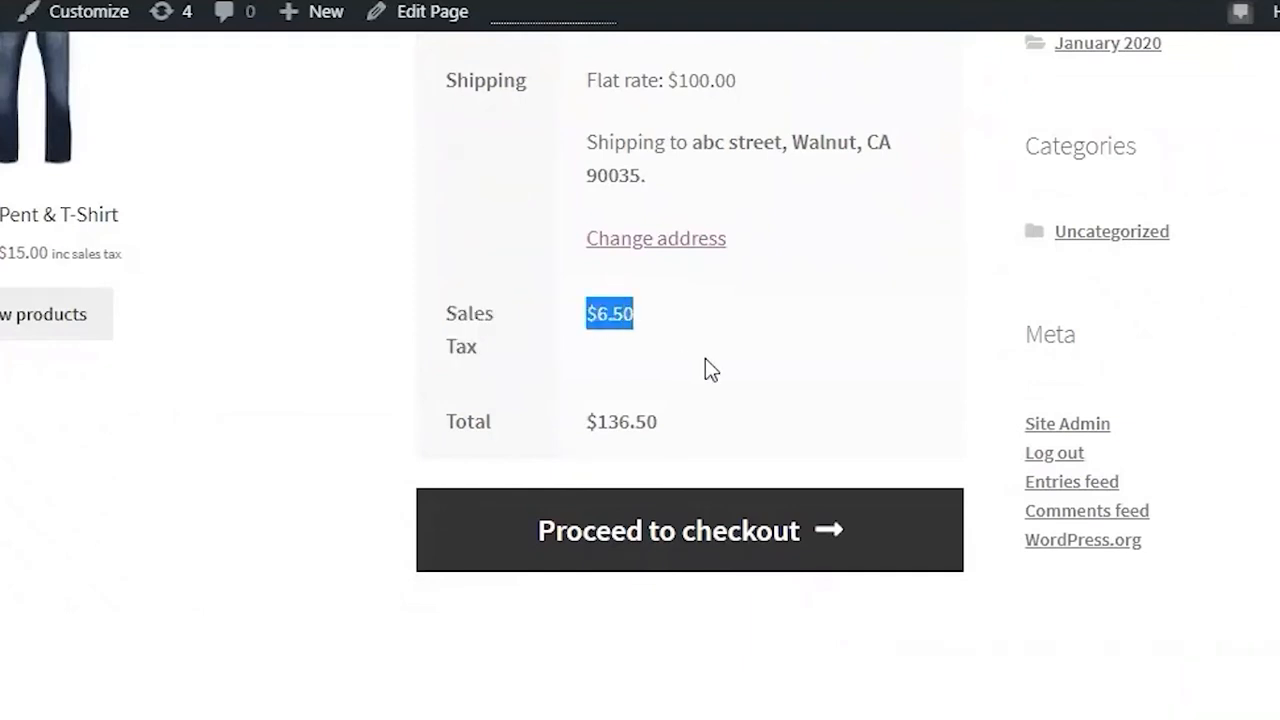
Open the standard tax rates, exclude shipping from the 5 percent Sales Tax rate, and save the changes
{"action": "scroll", "coordinate": [750, 375], "scroll_direction": "up", "scroll_amount": 3}
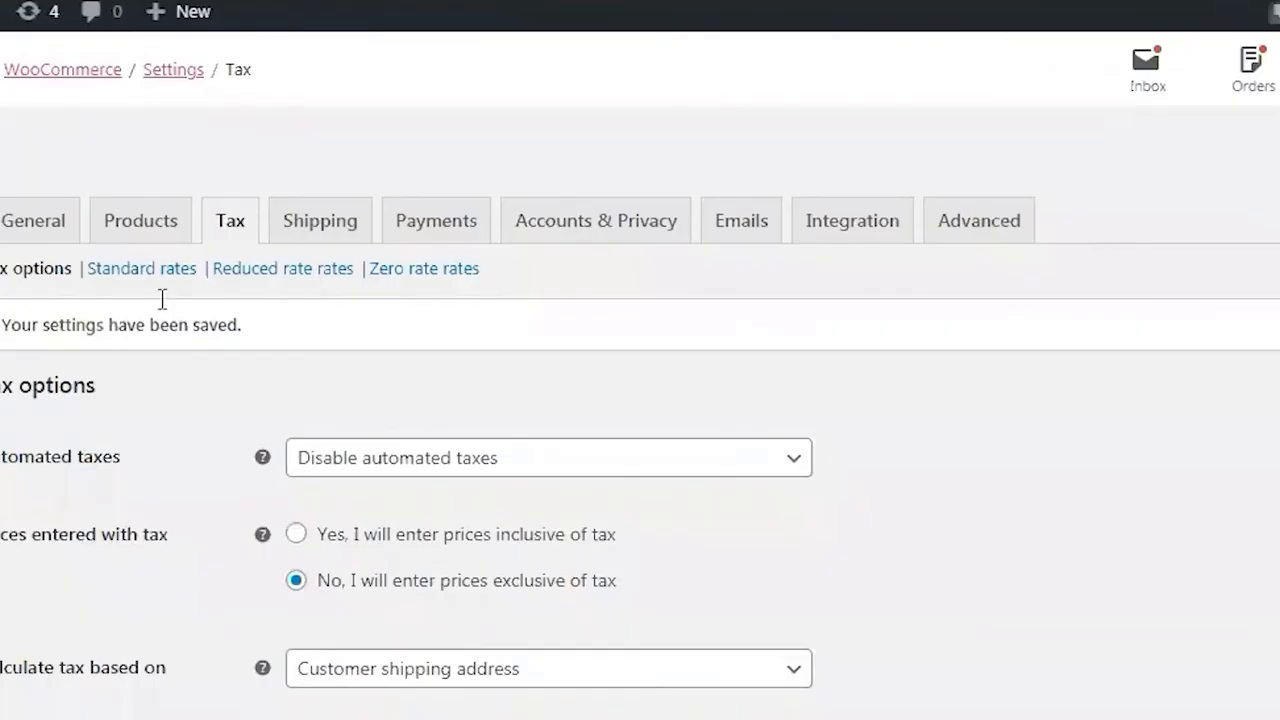
{"action": "left_click", "coordinate": [151, 277]}
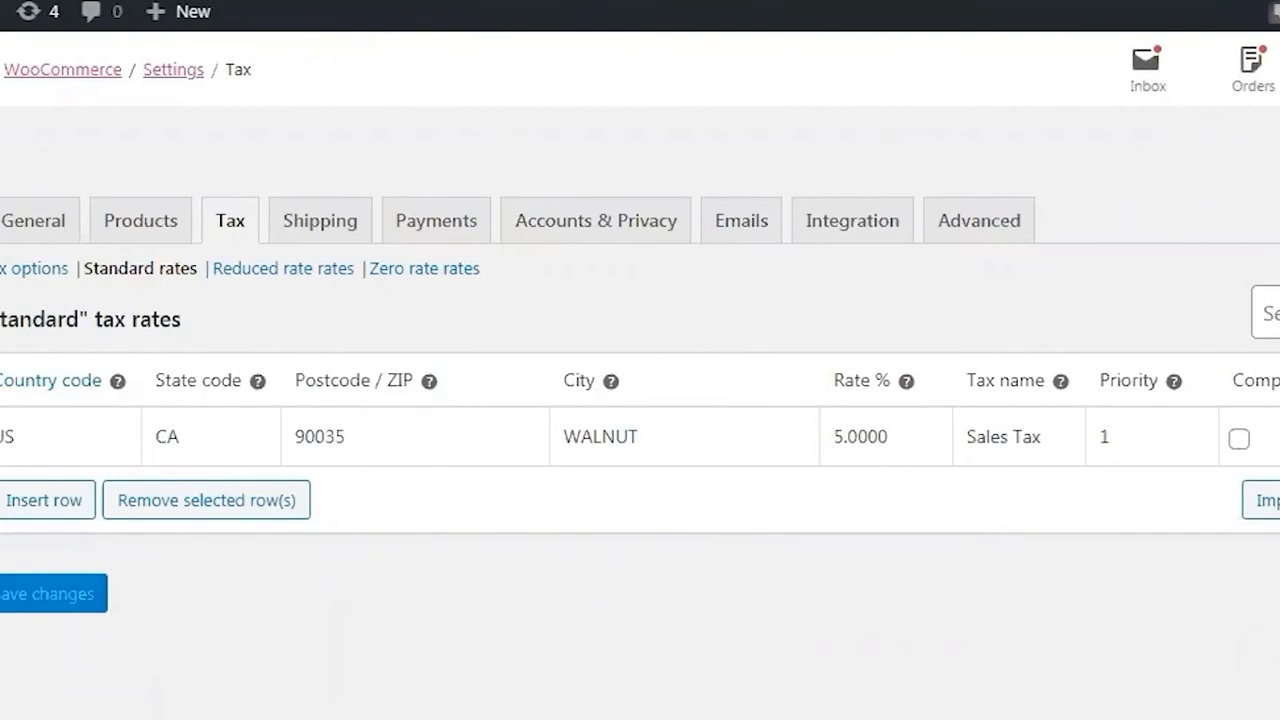
{"action": "left_click", "coordinate": [70, 600]}
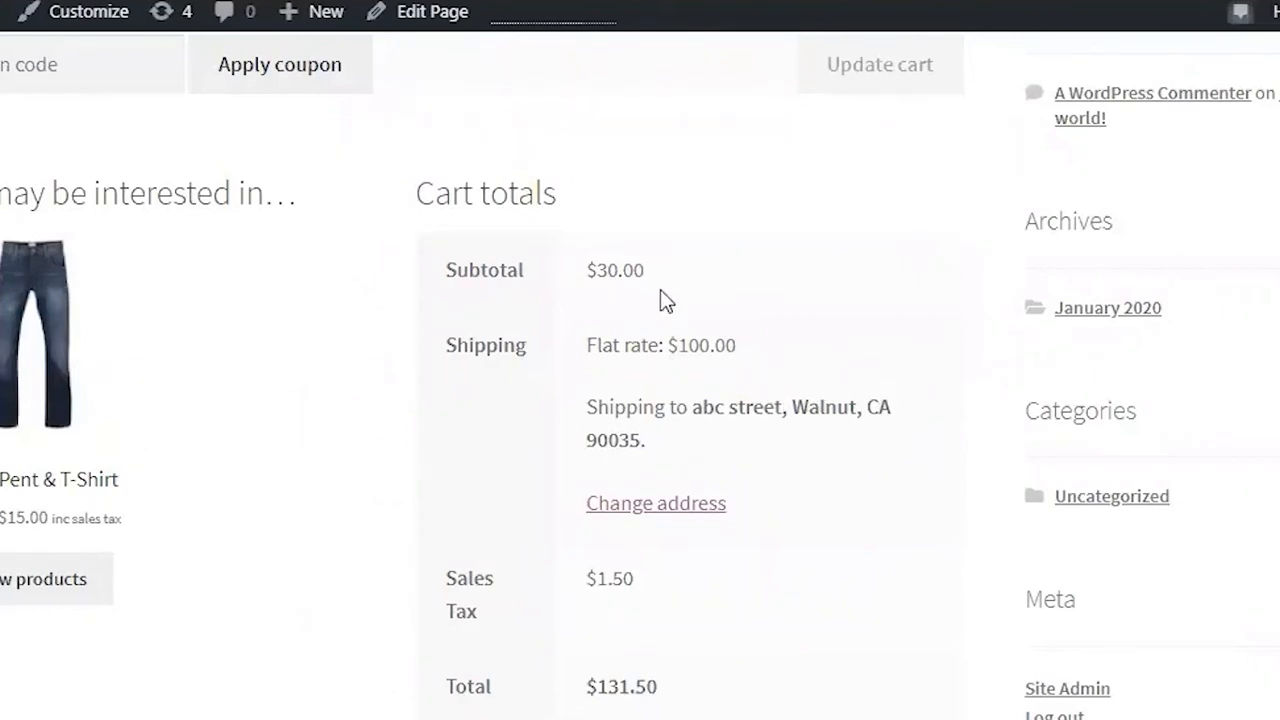
Compare the subtotal, flat-rate shipping and sales tax in the updated cart totals to check which amounts are taxed
{"action": "left_click_drag", "start_coordinate": [597, 270], "coordinate": [640, 270]}
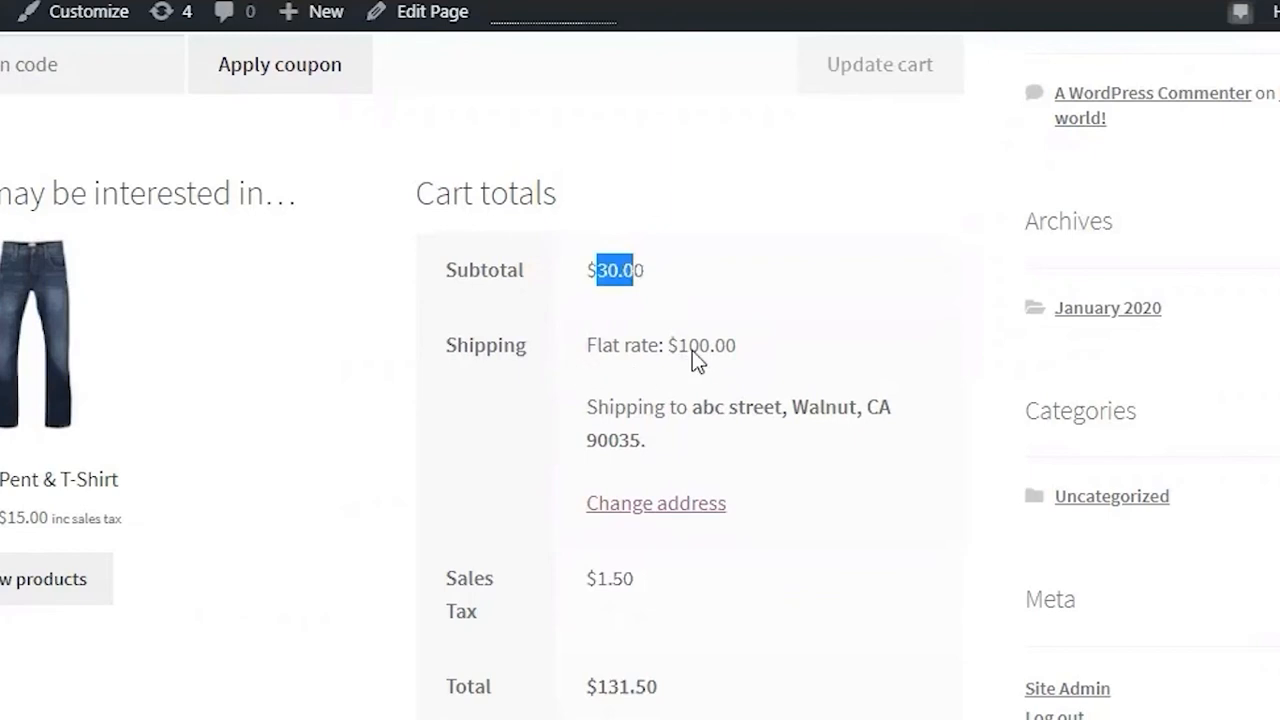
{"action": "left_click_drag", "start_coordinate": [690, 347], "coordinate": [718, 347]}
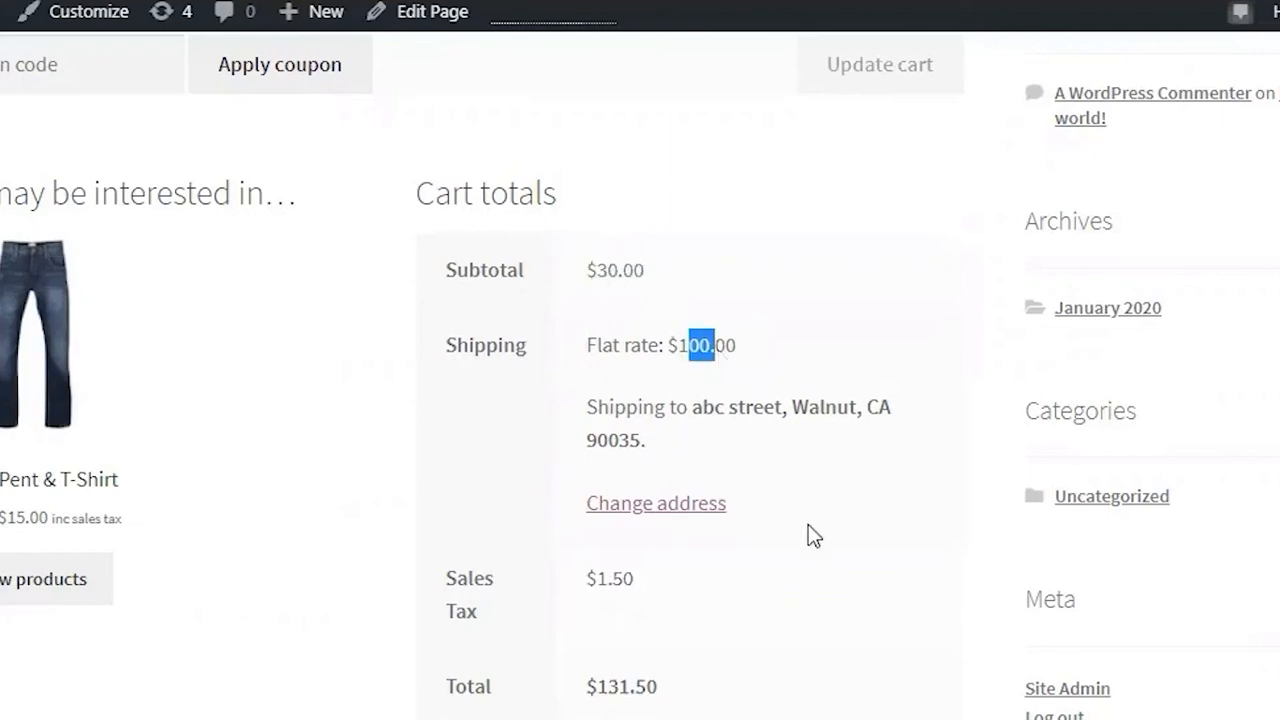
{"action": "scroll", "coordinate": [808, 530], "scroll_direction": "down", "scroll_amount": 1}
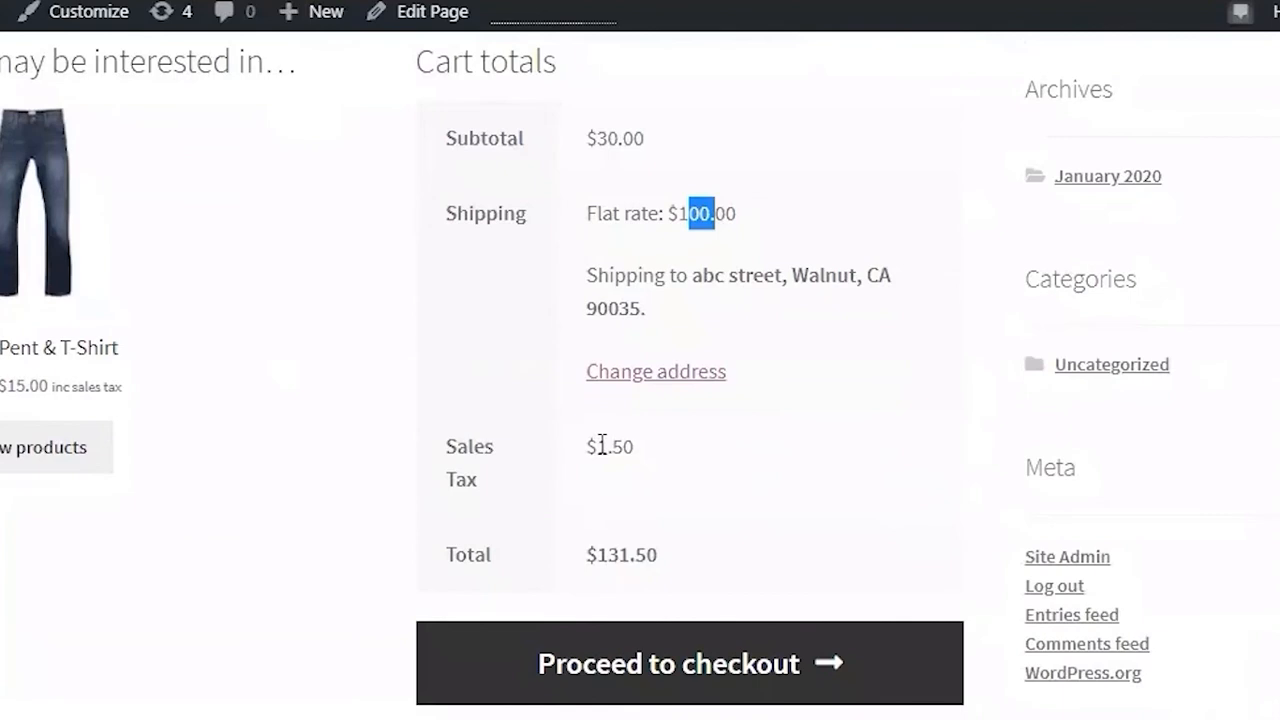
{"action": "left_click_drag", "start_coordinate": [595, 446], "coordinate": [650, 456]}
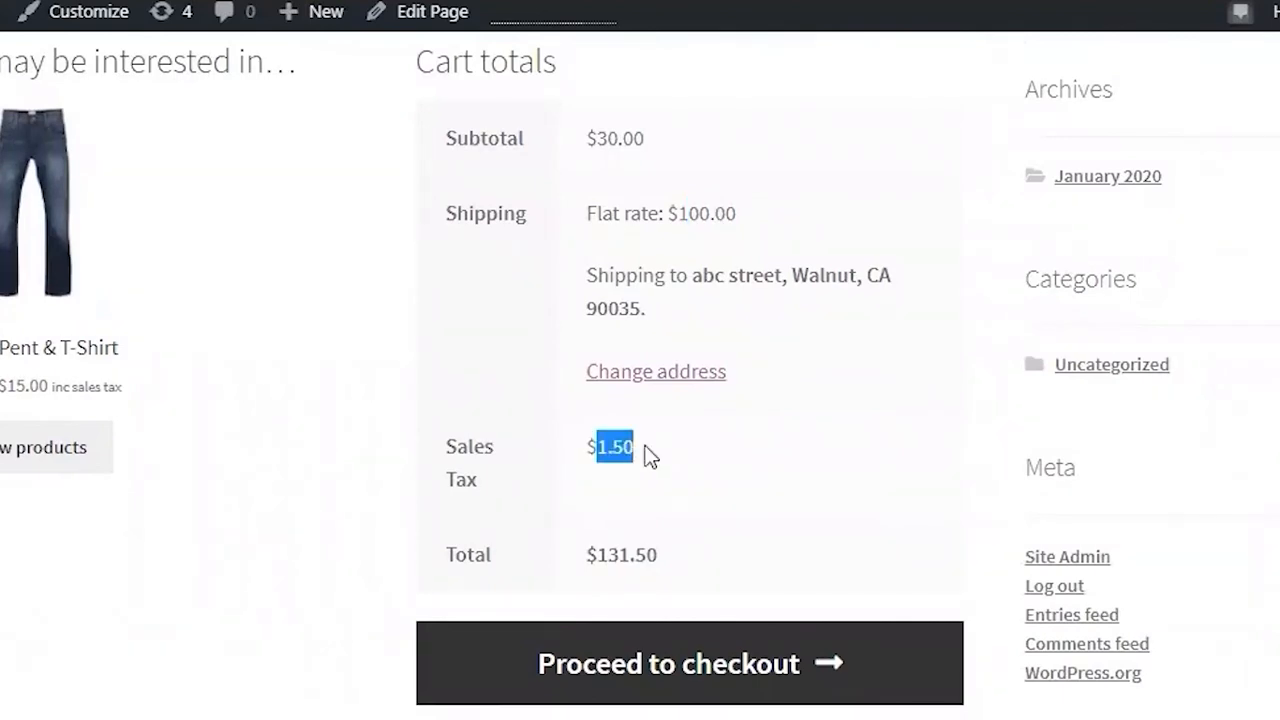
{"action": "scroll", "coordinate": [920, 363], "scroll_direction": "up", "scroll_amount": 1}
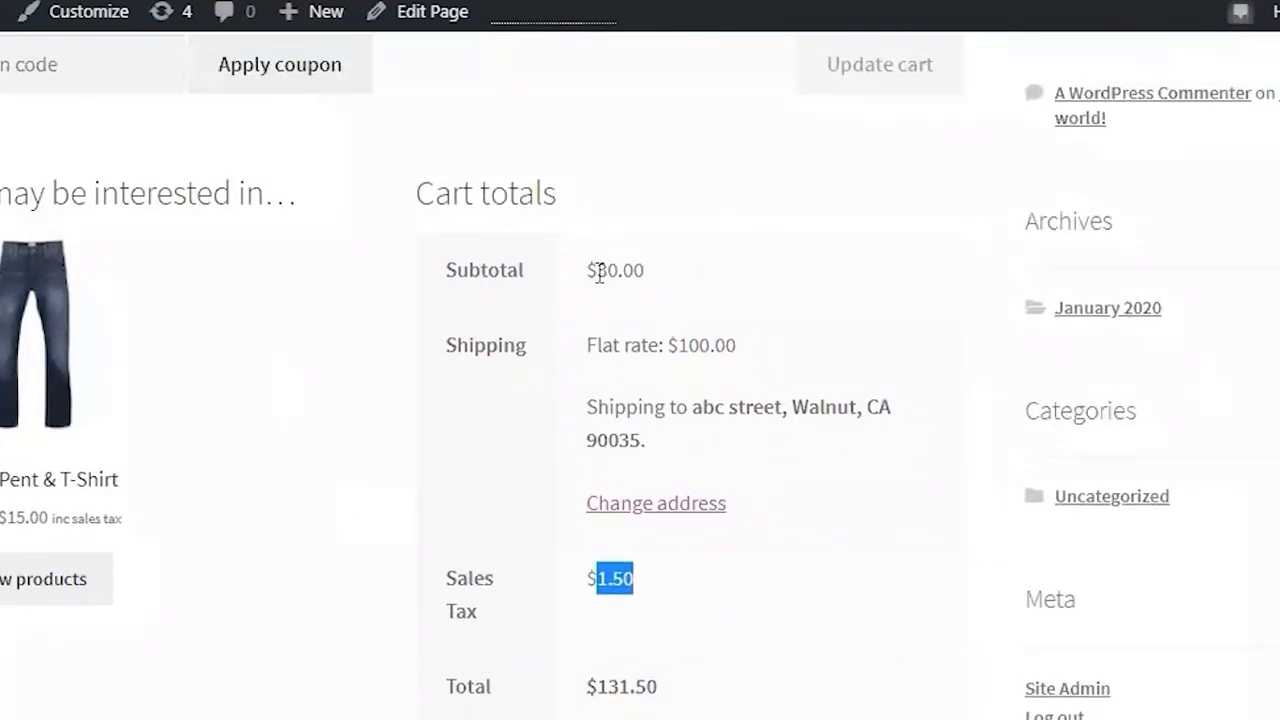
{"action": "left_click_drag", "start_coordinate": [598, 269], "coordinate": [638, 258]}
{"action": "scroll", "coordinate": [780, 573], "scroll_direction": "down", "scroll_amount": 1}
{"action": "scroll", "coordinate": [785, 575], "scroll_direction": "up", "scroll_amount": 1}
{"action": "scroll", "coordinate": [640, 320], "scroll_direction": "down", "scroll_amount": 1}
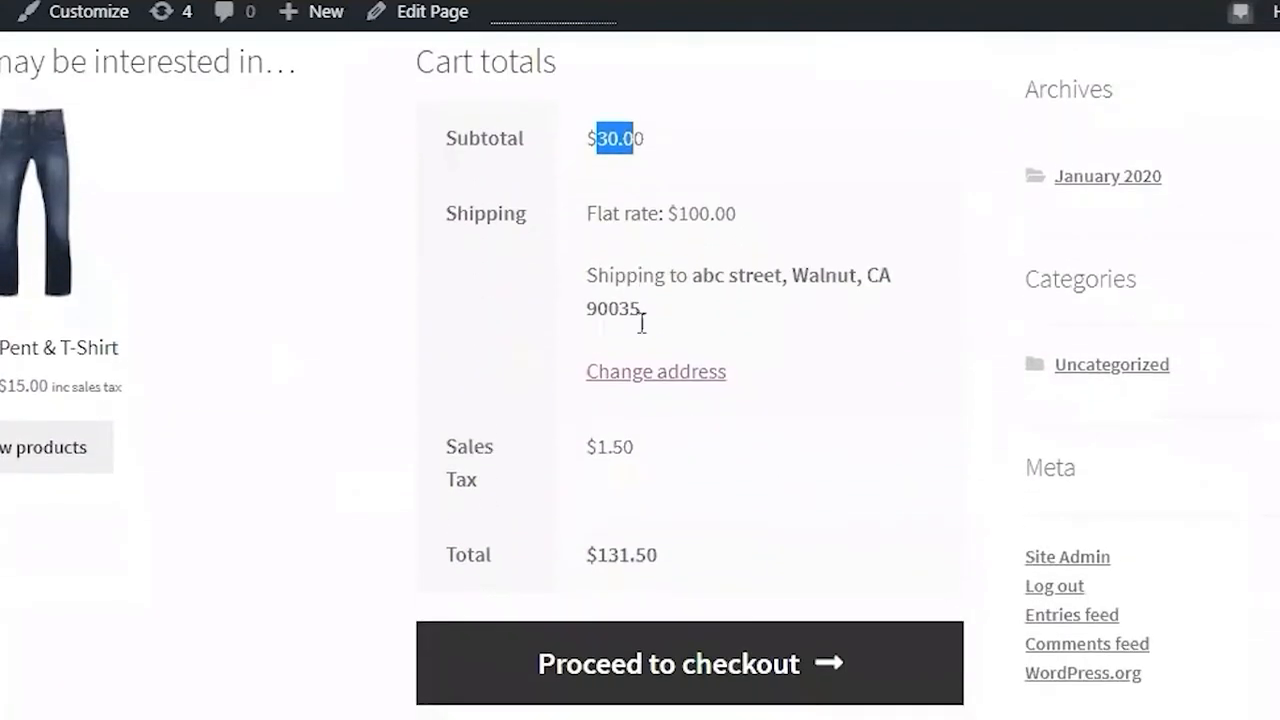
{"action": "double_click", "coordinate": [616, 450]}
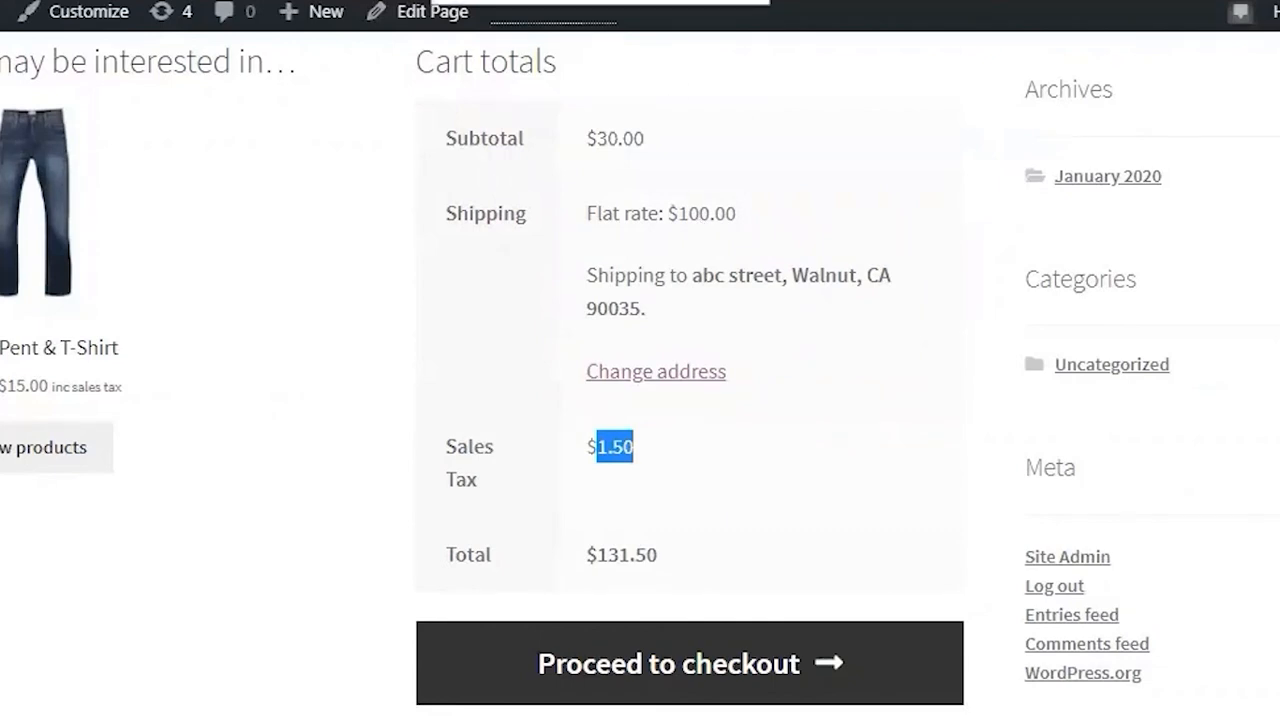
{"action": "left_click", "coordinate": [520, 1]}
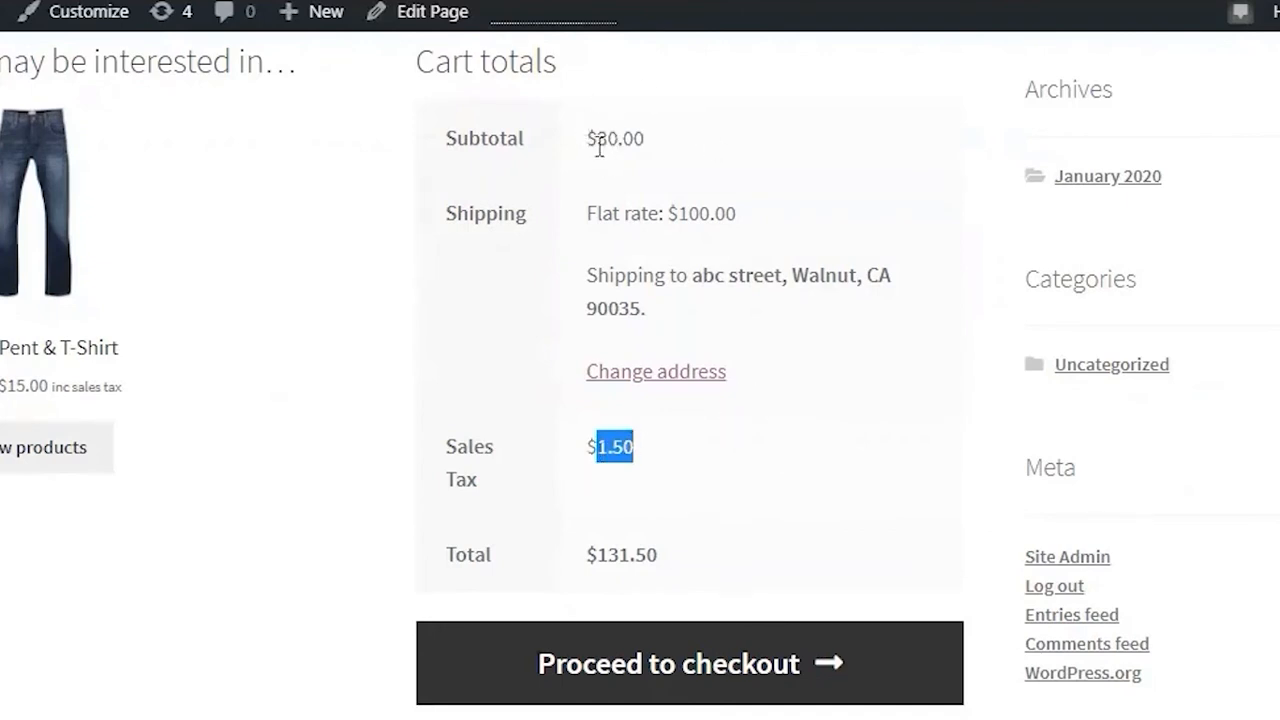
{"action": "left_click_drag", "start_coordinate": [598, 145], "coordinate": [646, 146]}
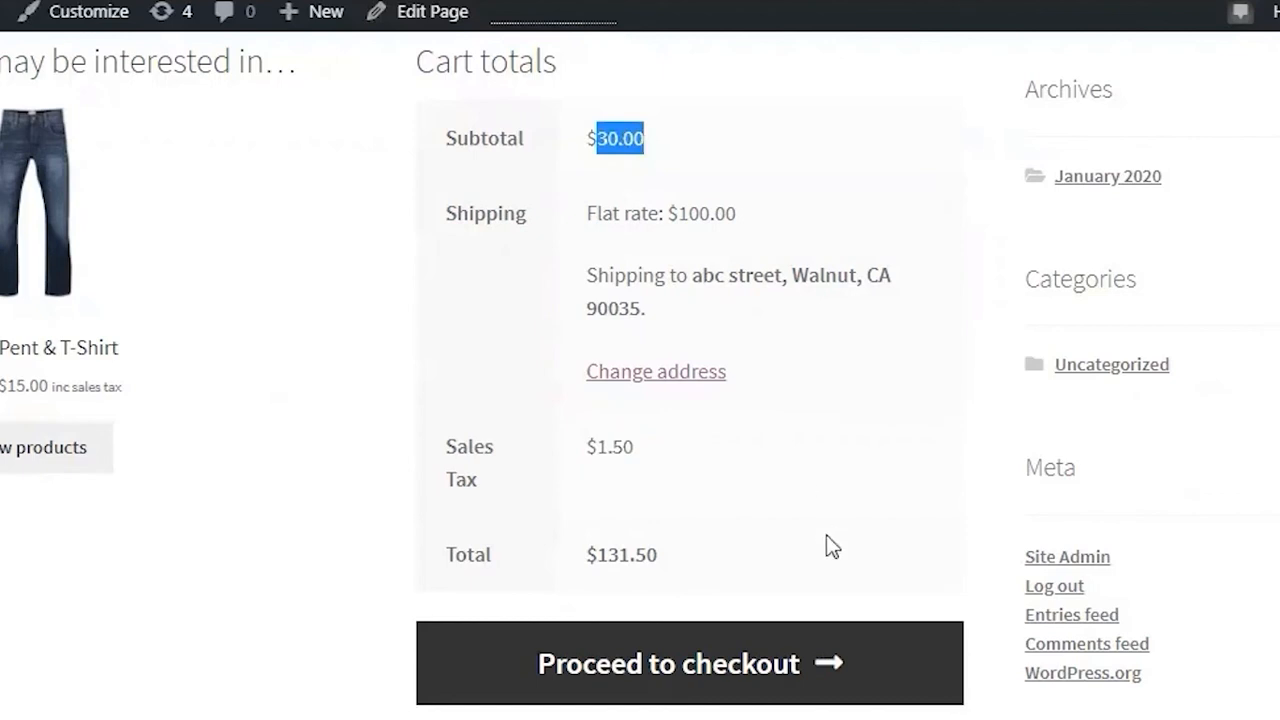
Proceed to checkout and highlight the sales tax, shipping and subtotal amounts in the order summary to recheck the tax
{"action": "left_click", "coordinate": [821, 694]}
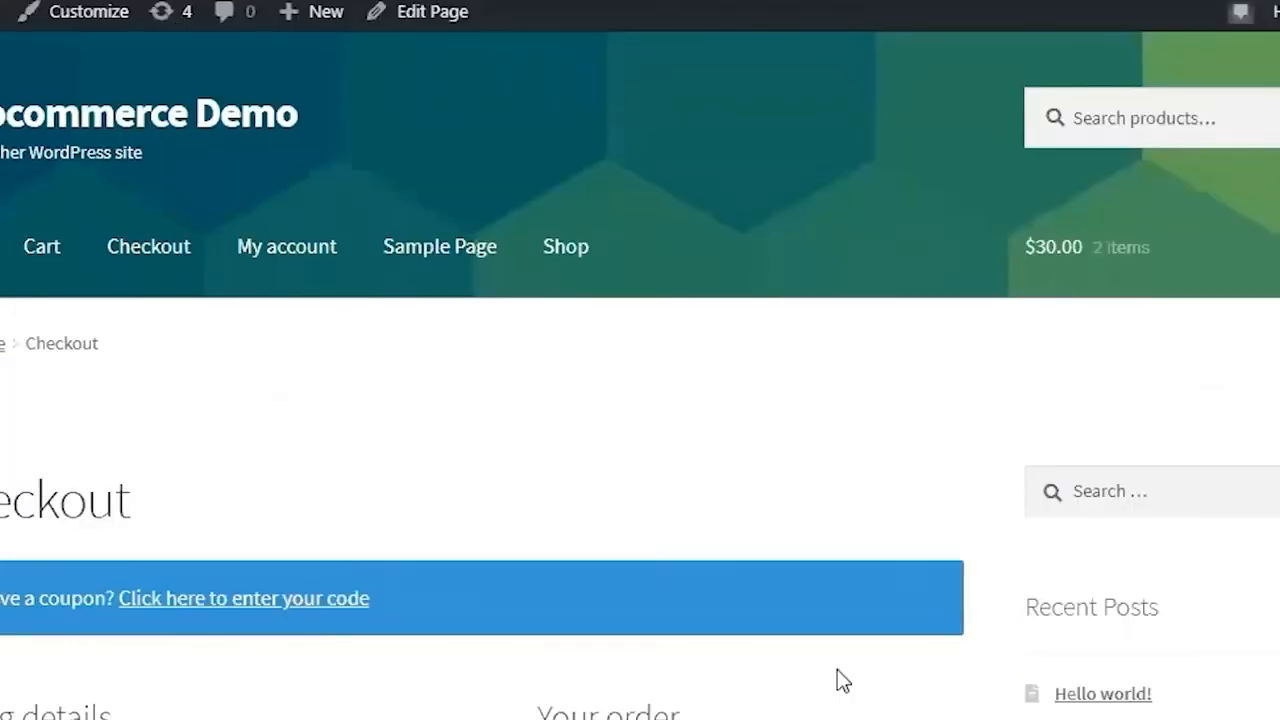
{"action": "scroll", "coordinate": [800, 619], "scroll_direction": "down", "scroll_amount": 5}
{"action": "scroll", "coordinate": [800, 619], "scroll_direction": "down", "scroll_amount": 2}
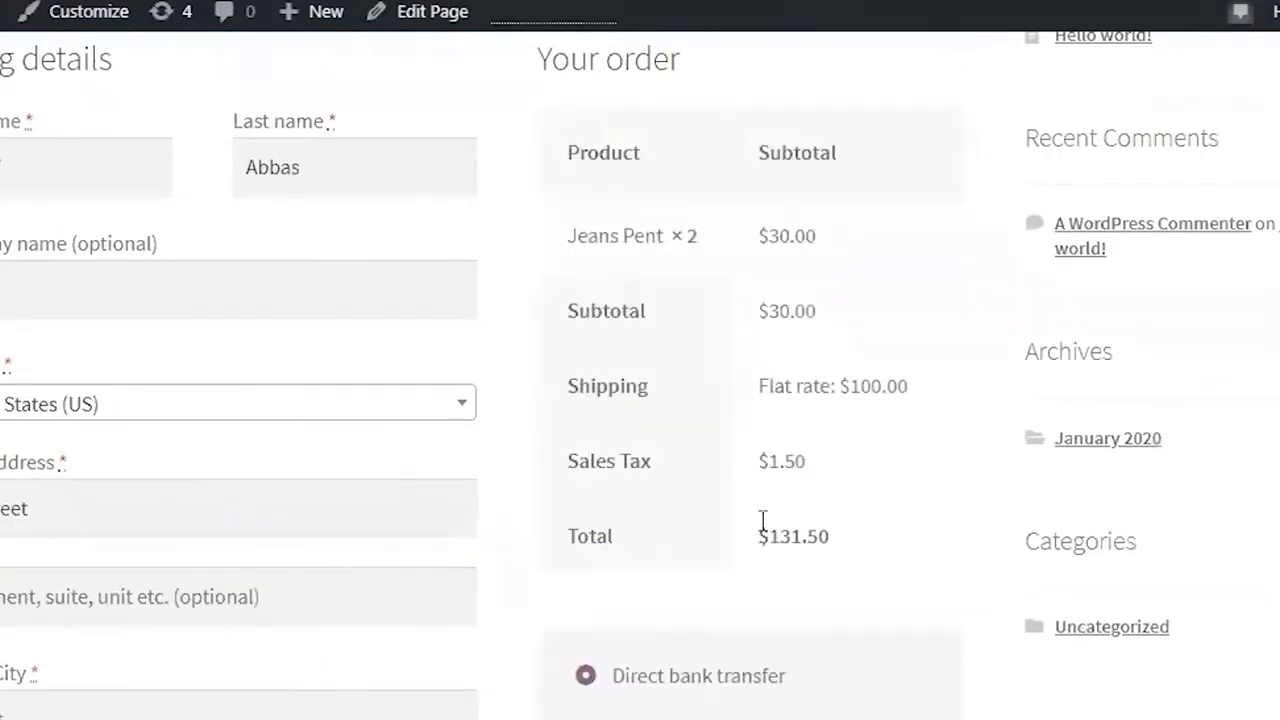
{"action": "left_click_drag", "start_coordinate": [569, 458], "coordinate": [681, 463]}
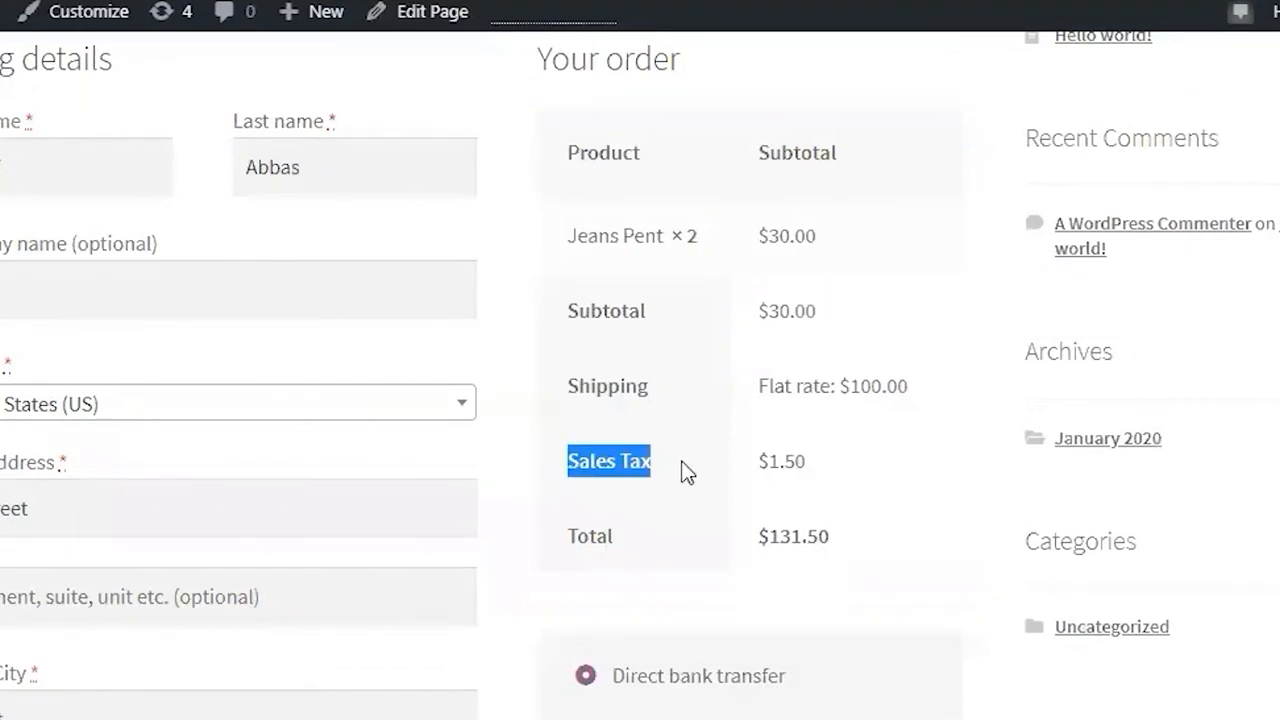
{"action": "left_click_drag", "start_coordinate": [776, 461], "coordinate": [829, 463]}
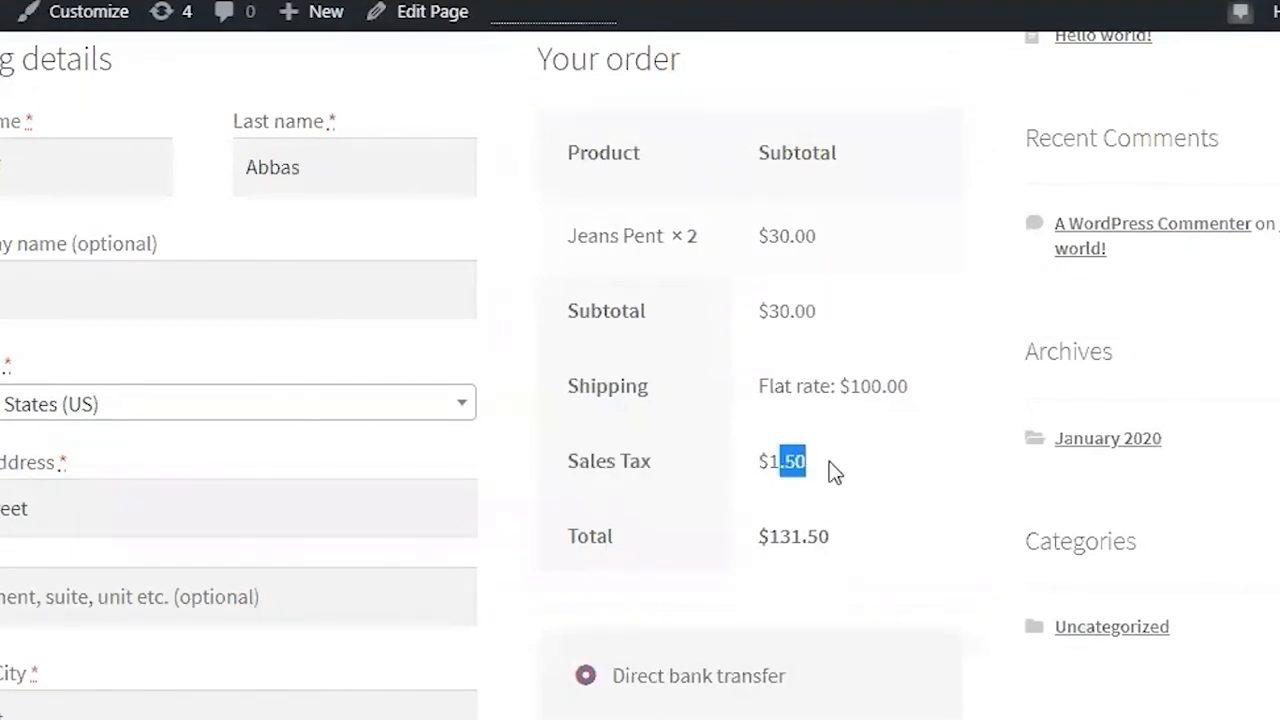
{"action": "left_click", "coordinate": [866, 390]}
{"action": "left_click_drag", "start_coordinate": [869, 394], "coordinate": [845, 392]}
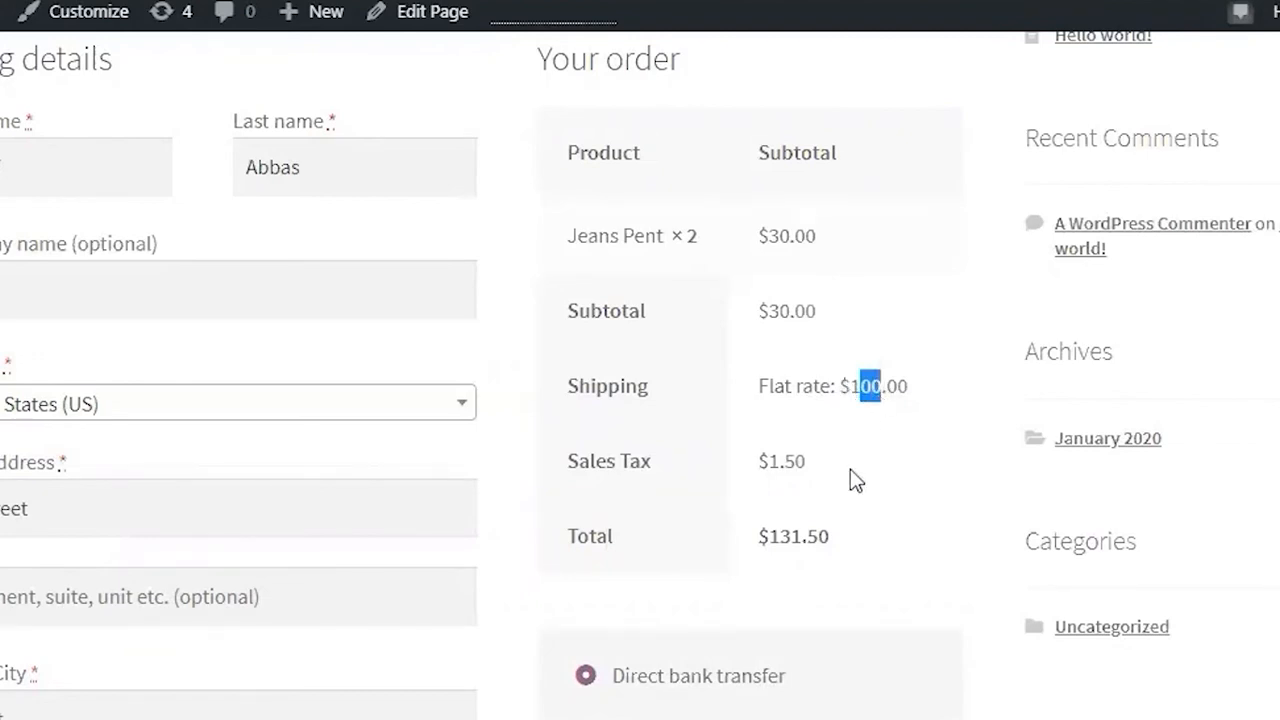
{"action": "left_click_drag", "start_coordinate": [768, 310], "coordinate": [850, 318]}
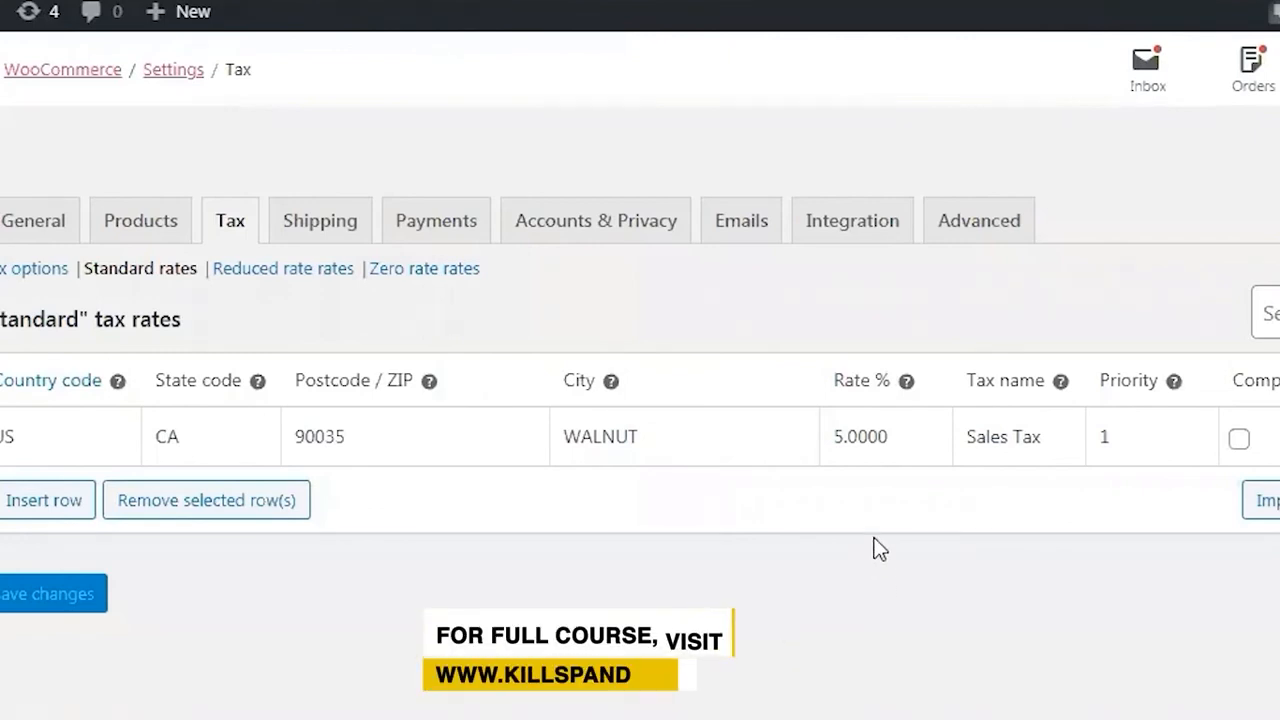
{"action": "scroll", "coordinate": [776, 497], "scroll_direction": "down", "scroll_amount": 1}
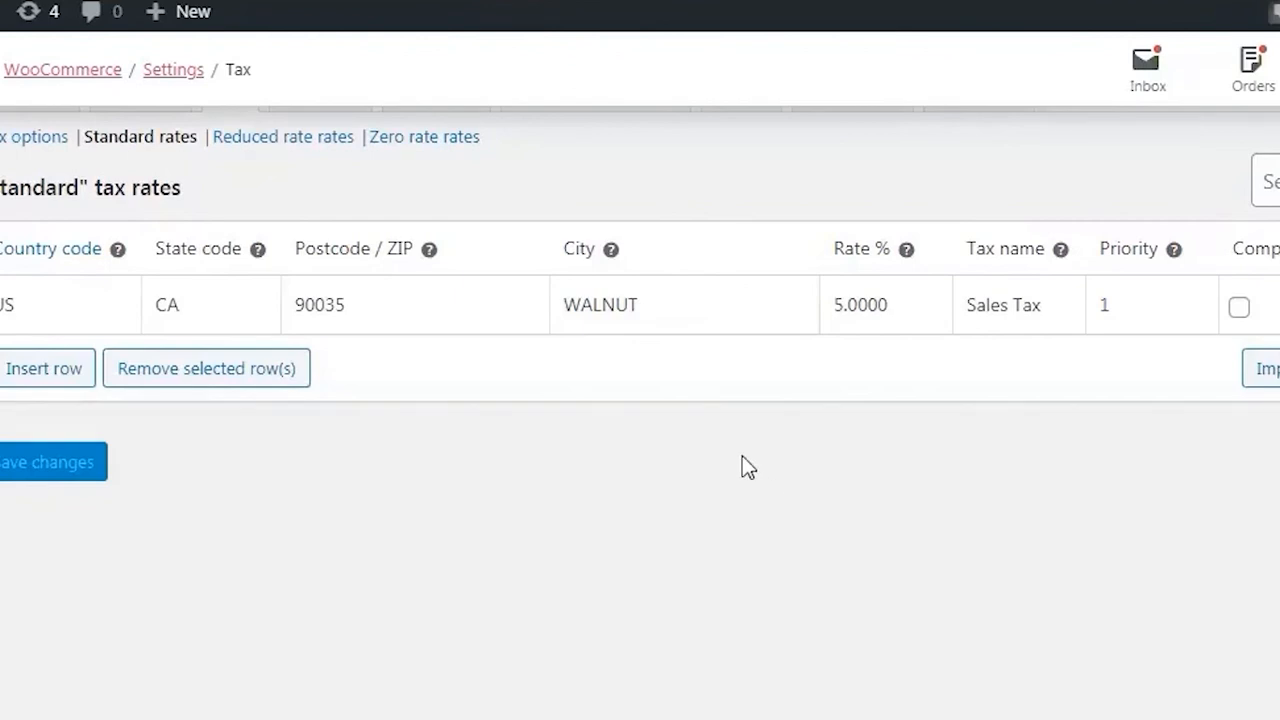
{"action": "scroll", "coordinate": [640, 400], "scroll_direction": "up", "scroll_amount": 2}
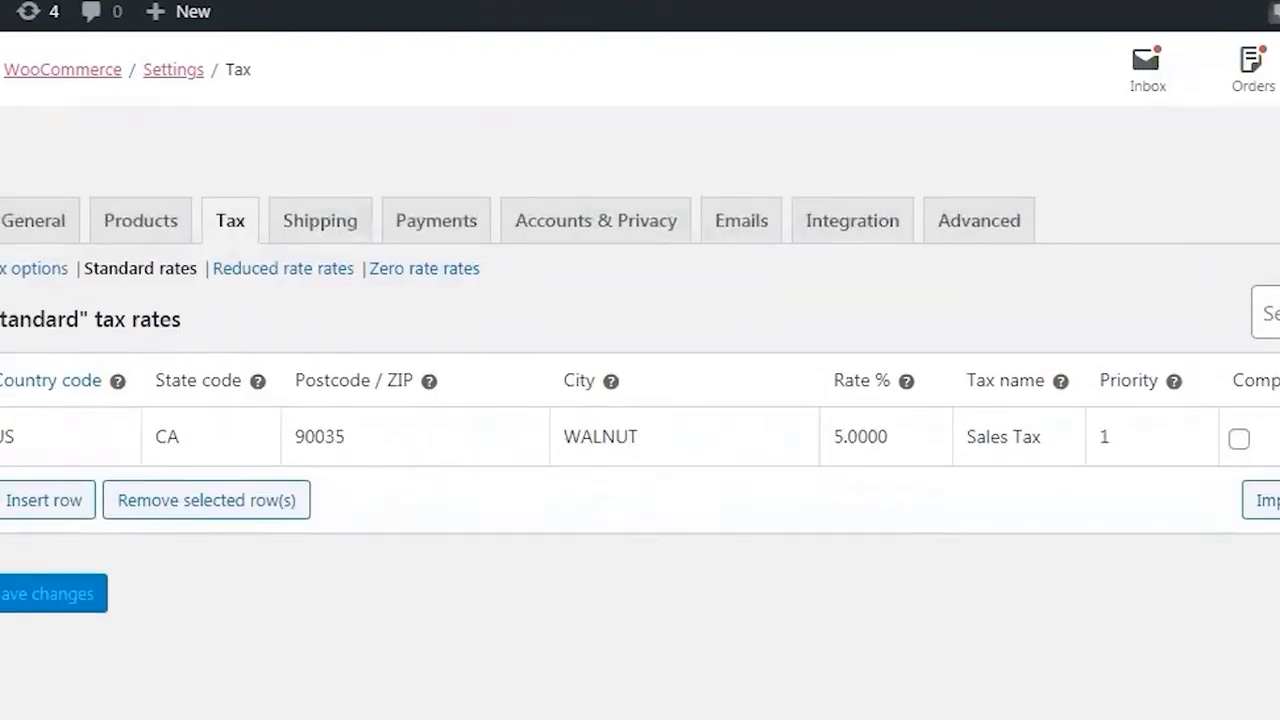